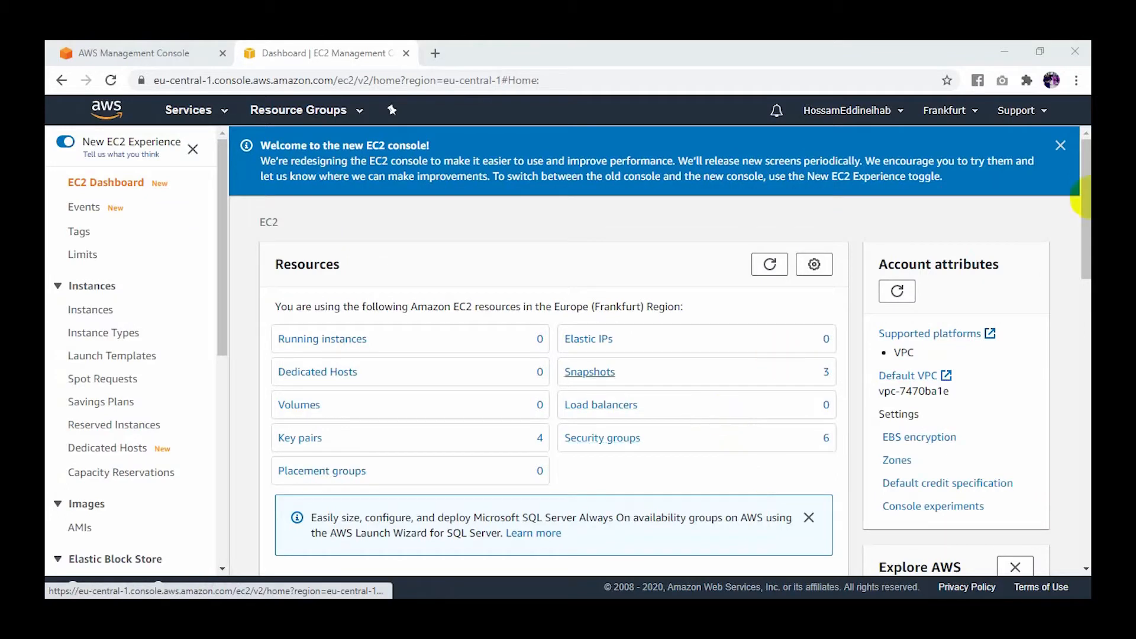
Find the S3 service by searching for "s3" and open its console.
{"action": "left_click", "coordinate": [230, 118]}
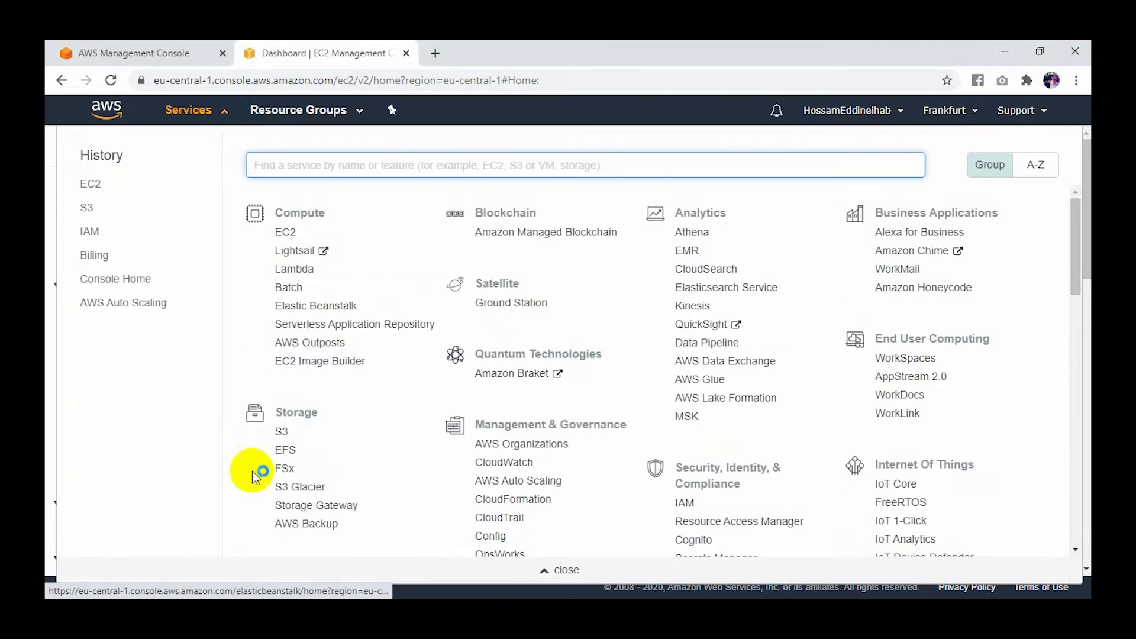
{"action": "left_click", "coordinate": [274, 436]}
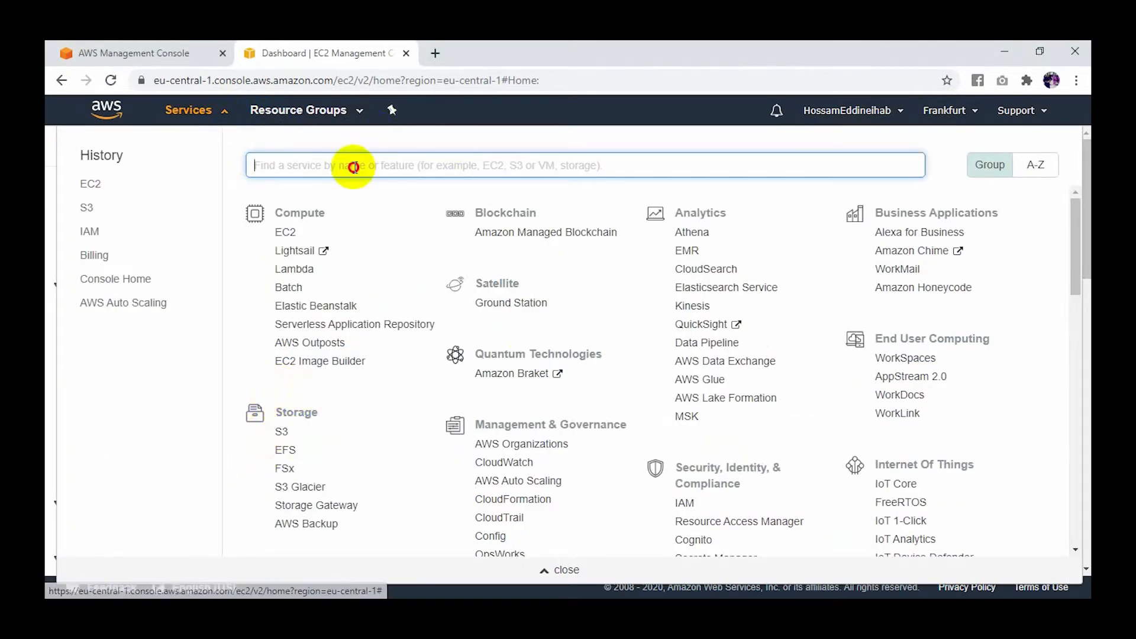
{"action": "type", "text": "s3"}
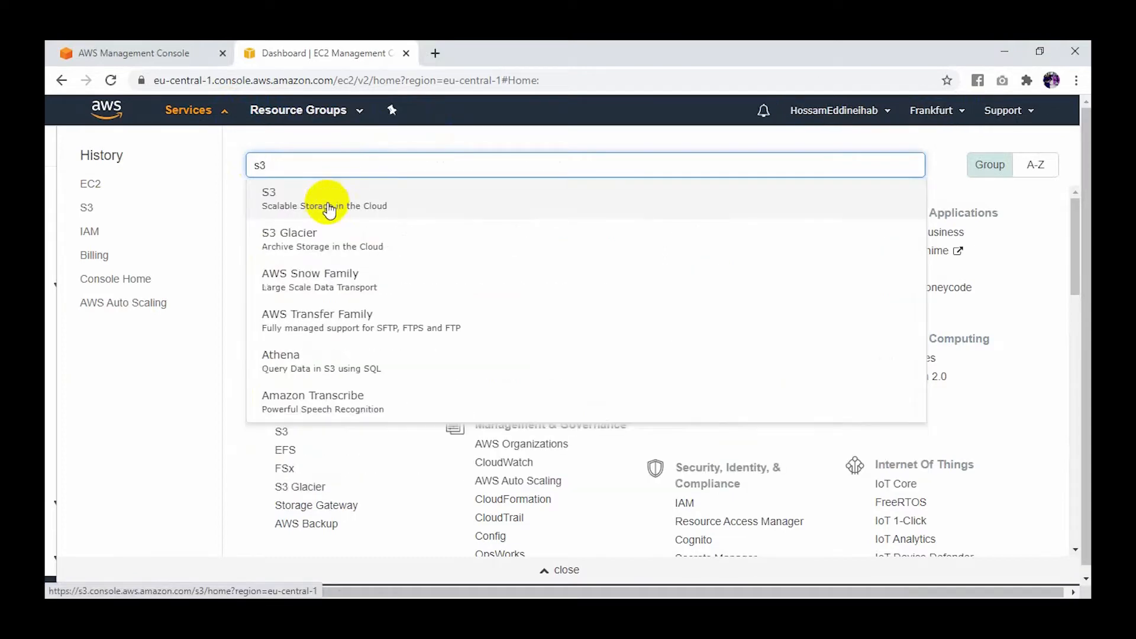
{"action": "left_click", "coordinate": [329, 204]}
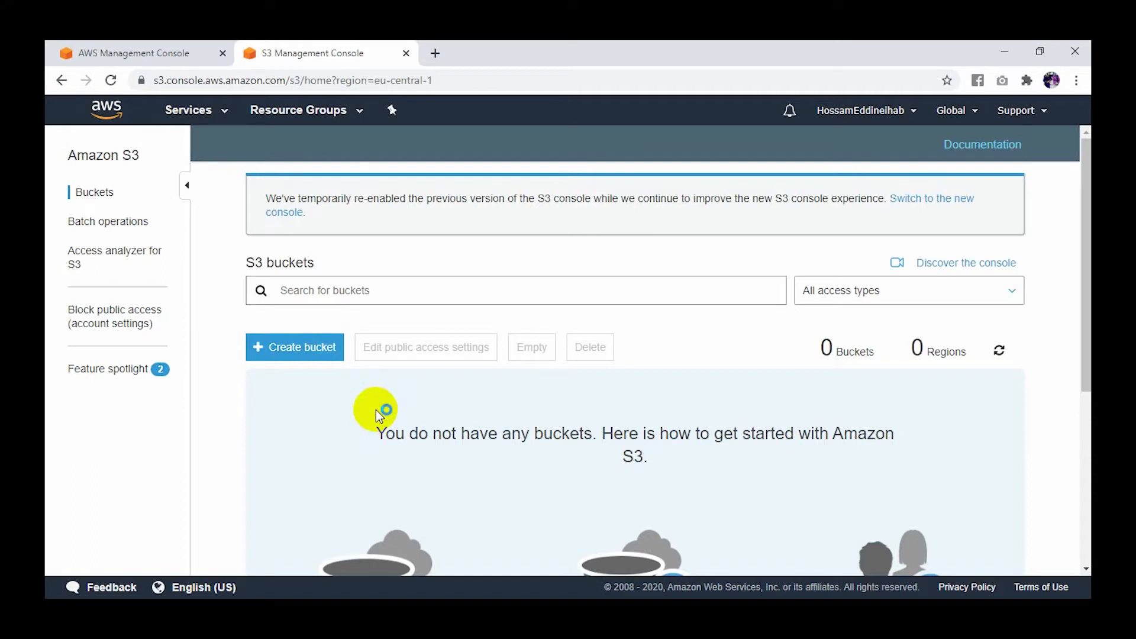
Start a new bucket named awsfrank in the EU (Frankfurt) region and proceed to its configuration options.
{"action": "left_click", "coordinate": [283, 350]}
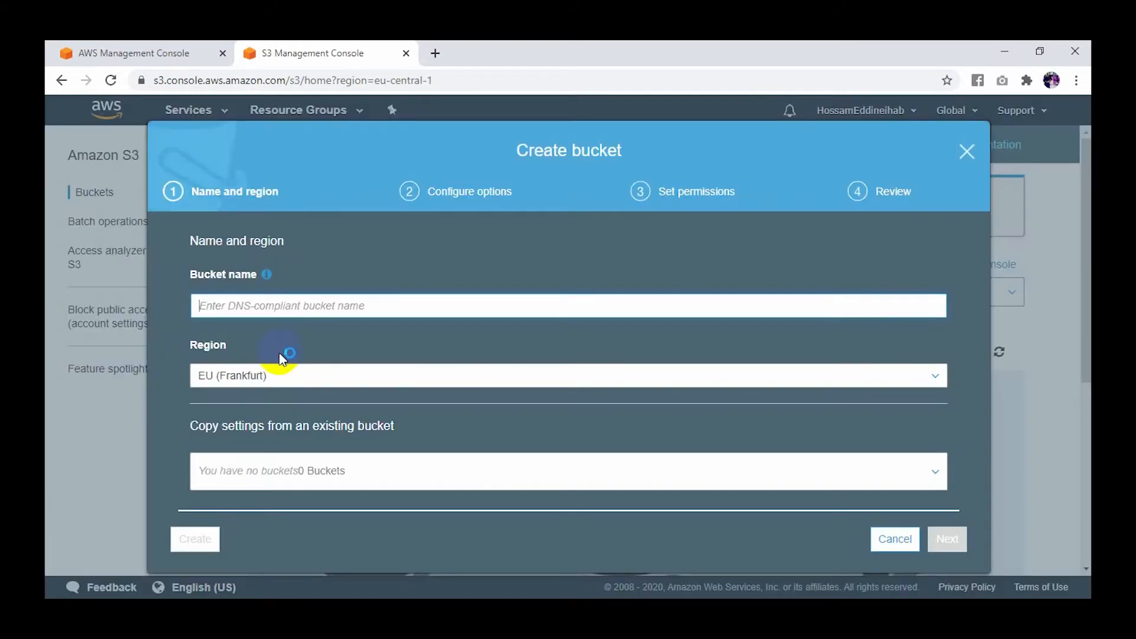
{"action": "left_click", "coordinate": [292, 318]}
{"action": "type", "text": "aws"}
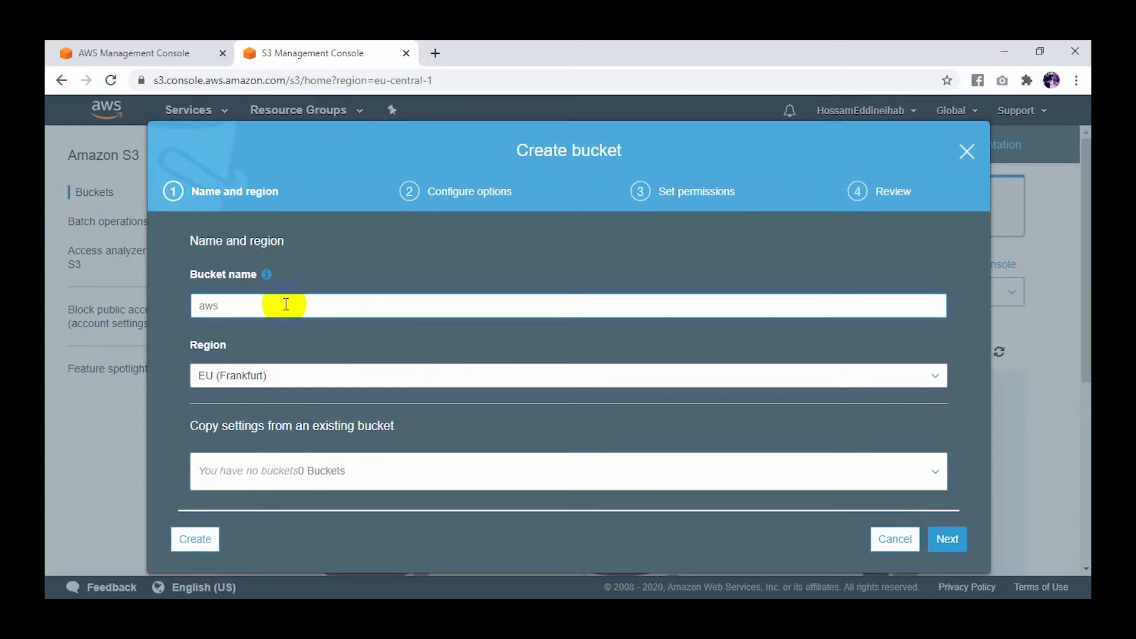
{"action": "type", "text": "_farnk"}
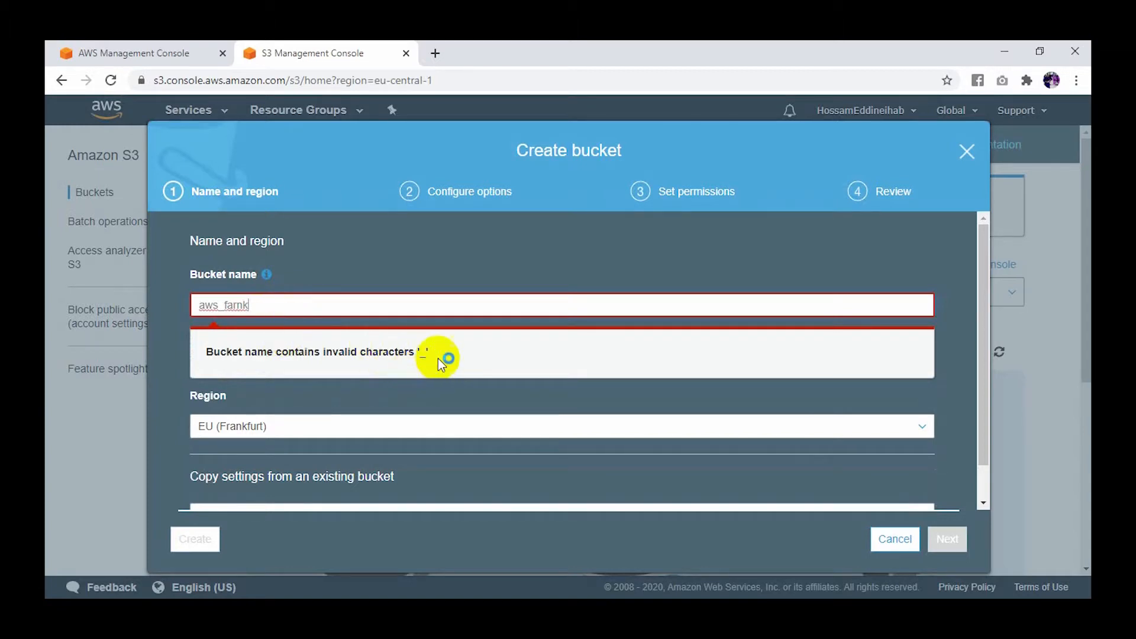
{"action": "left_click", "coordinate": [255, 304]}
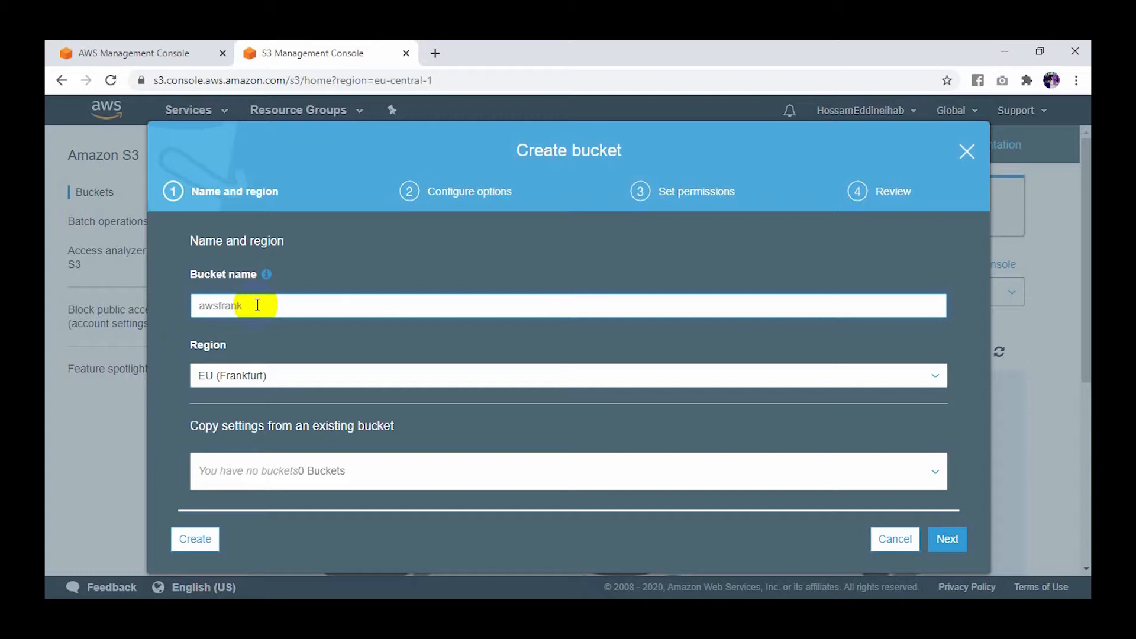
{"action": "left_click", "coordinate": [225, 316]}
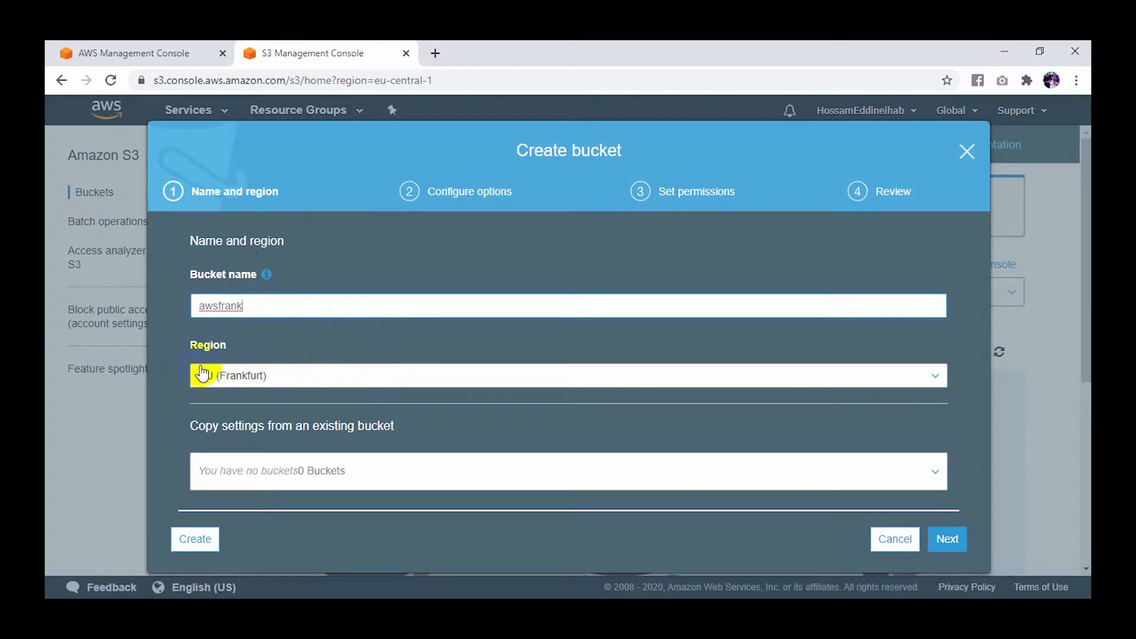
{"action": "left_click", "coordinate": [189, 544]}
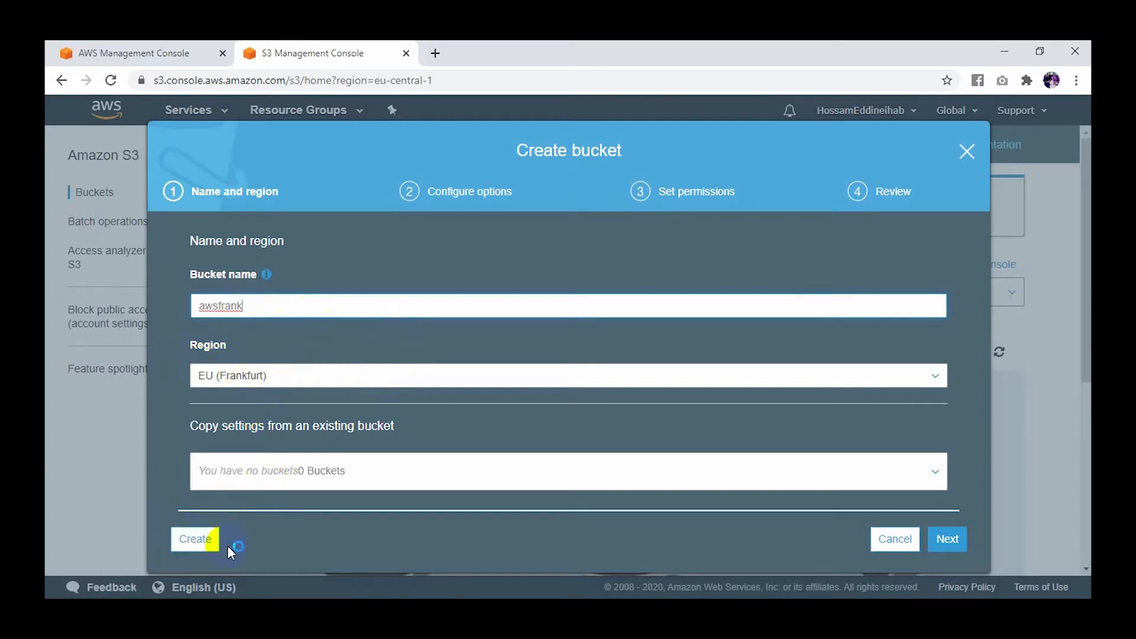
{"action": "left_click", "coordinate": [953, 539]}
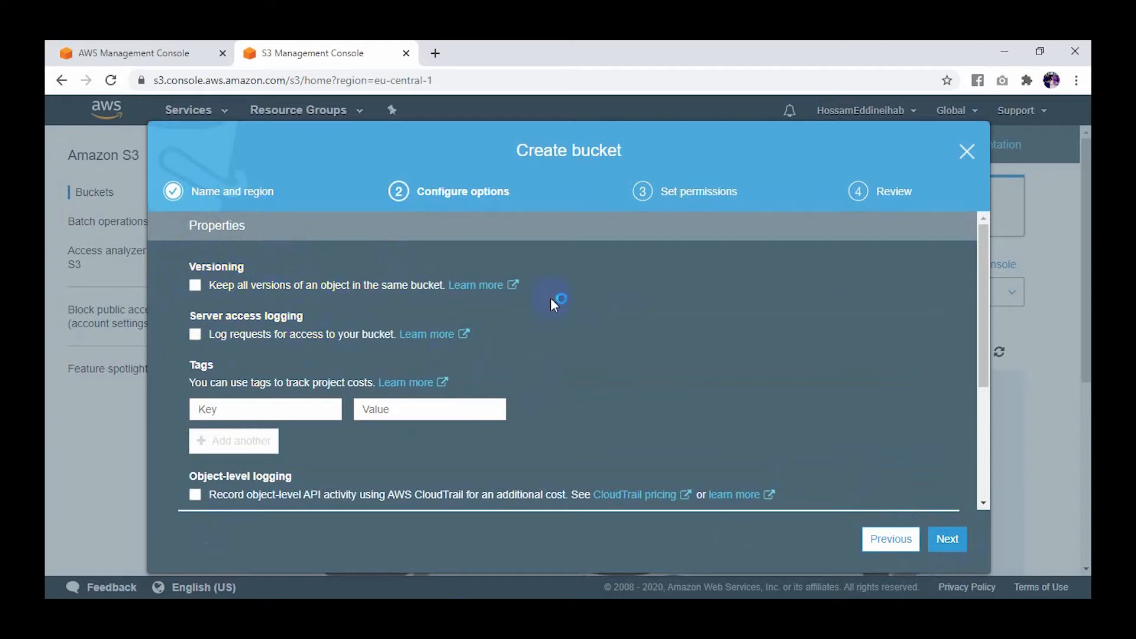
Keep the default bucket options with all public access blocked, and create the bucket.
{"action": "scroll", "coordinate": [848, 391], "scroll_direction": "down", "scroll_amount": 3}
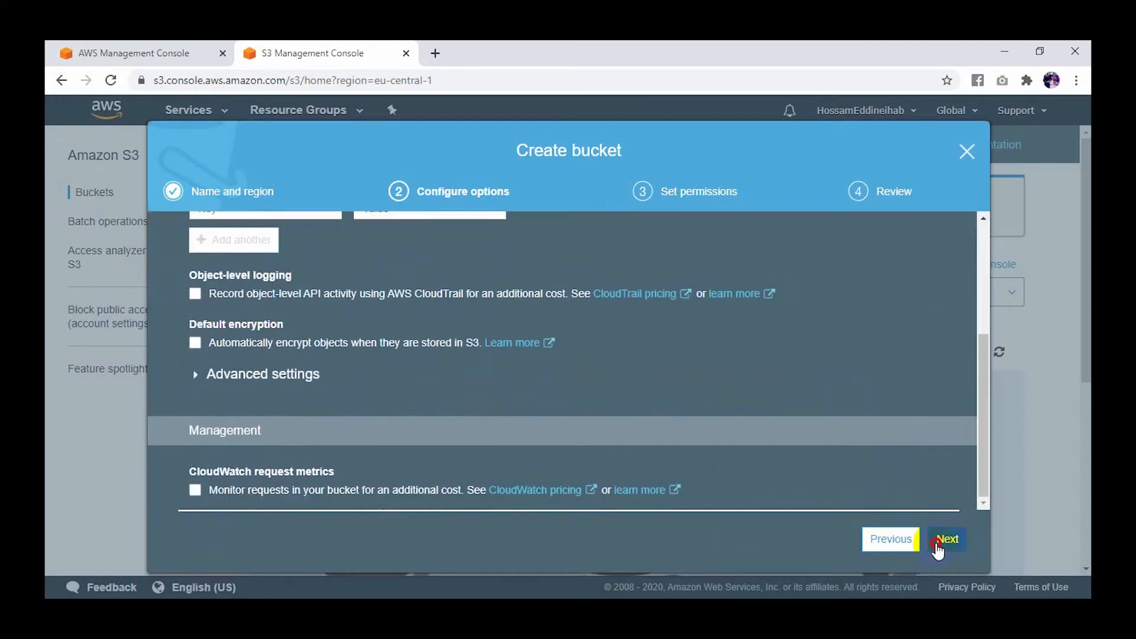
{"action": "left_click", "coordinate": [938, 544]}
{"action": "scroll", "coordinate": [458, 383], "scroll_direction": "up", "scroll_amount": 4}
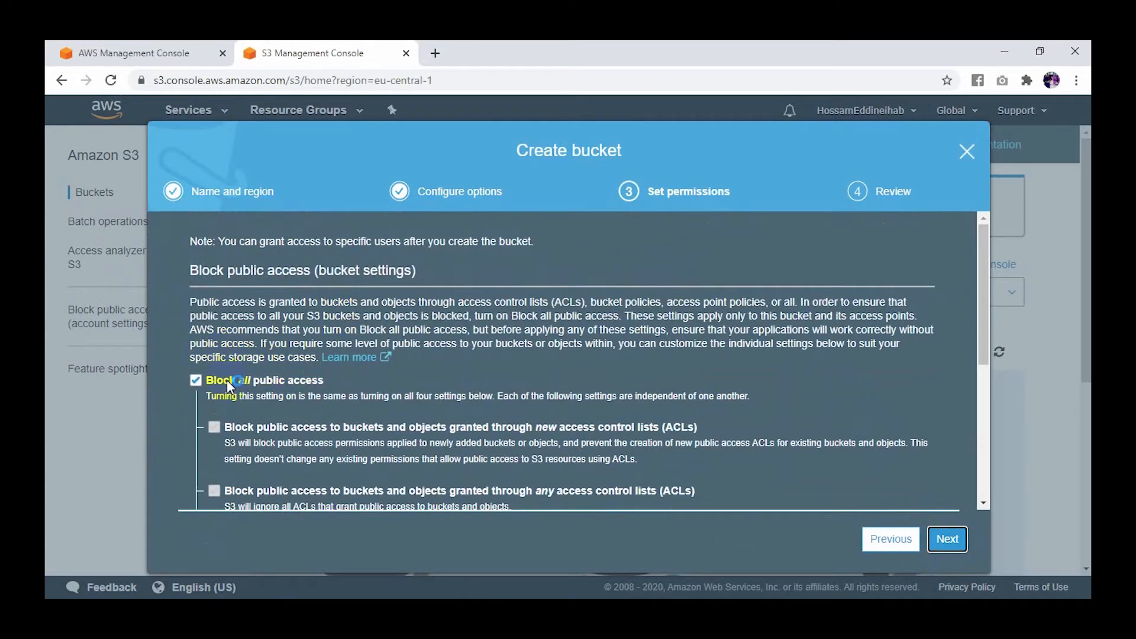
{"action": "scroll", "coordinate": [198, 399], "scroll_direction": "down", "scroll_amount": 1}
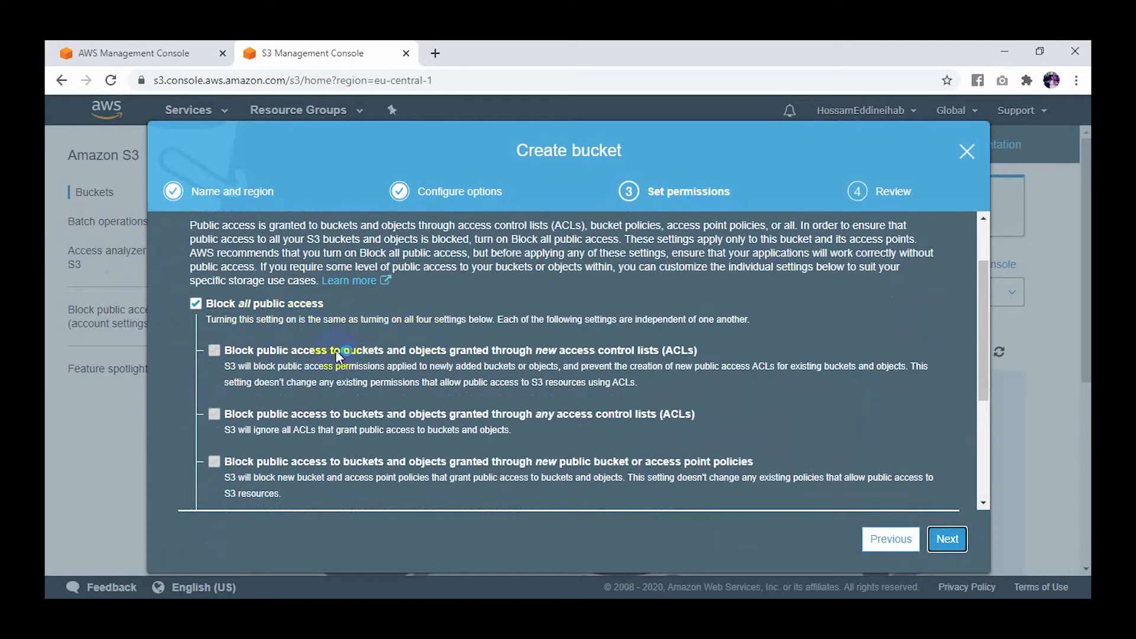
{"action": "scroll", "coordinate": [402, 378], "scroll_direction": "down", "scroll_amount": 3}
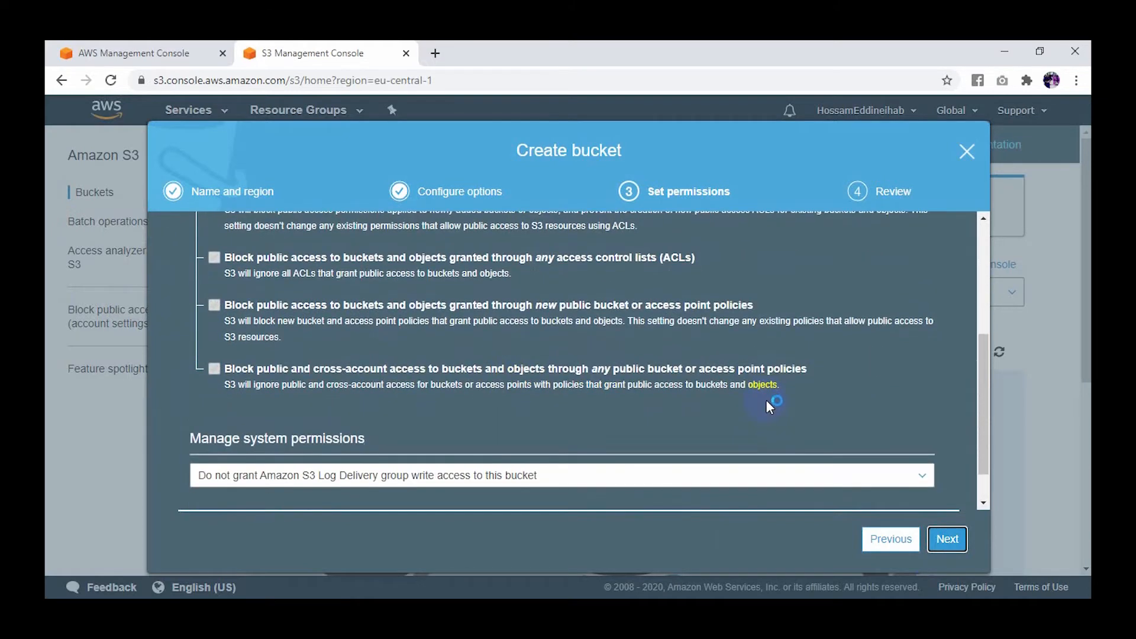
{"action": "left_click", "coordinate": [957, 540]}
{"action": "left_click", "coordinate": [926, 540]}
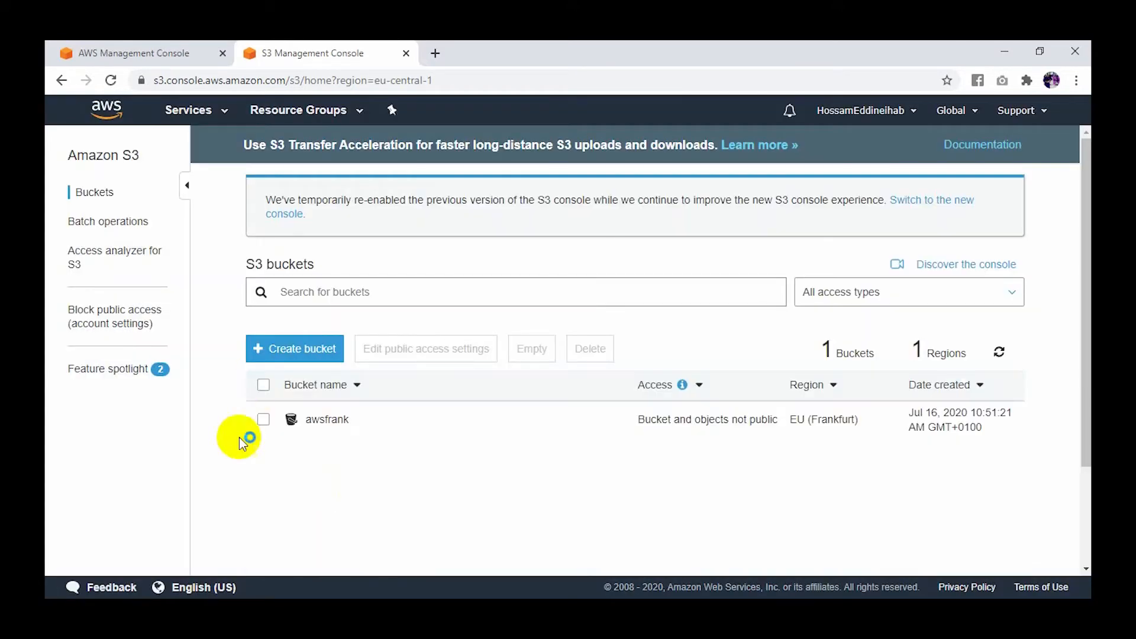
Open the awsfrank bucket and choose the image auto000.jpg as the file to upload.
{"action": "left_click", "coordinate": [339, 425]}
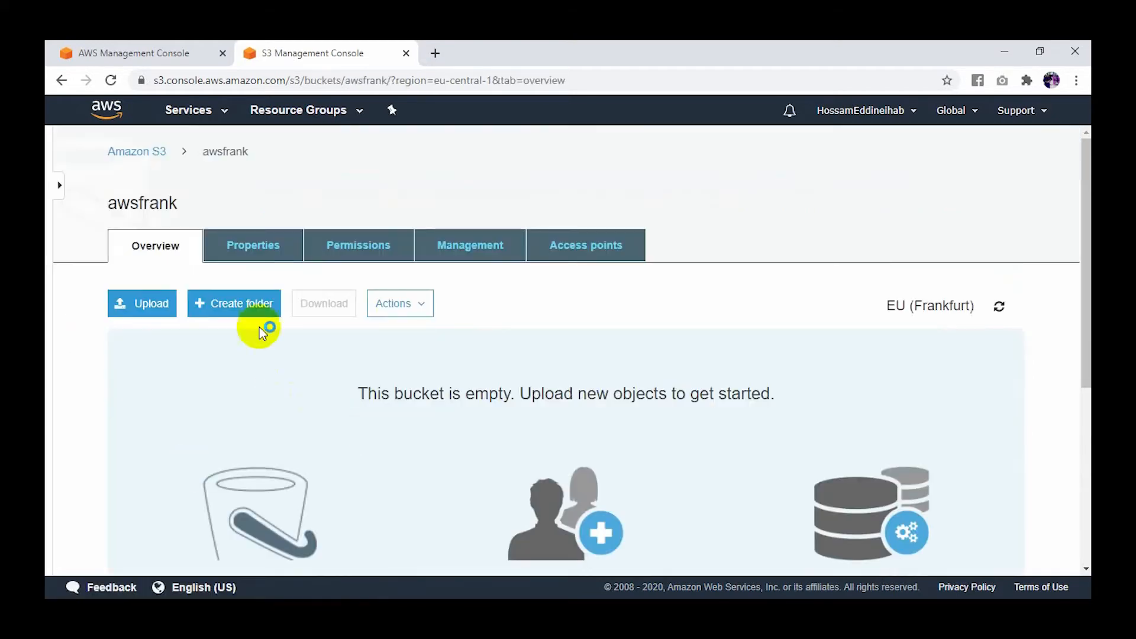
{"action": "scroll", "coordinate": [331, 431], "scroll_direction": "down", "scroll_amount": 3}
{"action": "scroll", "coordinate": [360, 432], "scroll_direction": "up", "scroll_amount": 2}
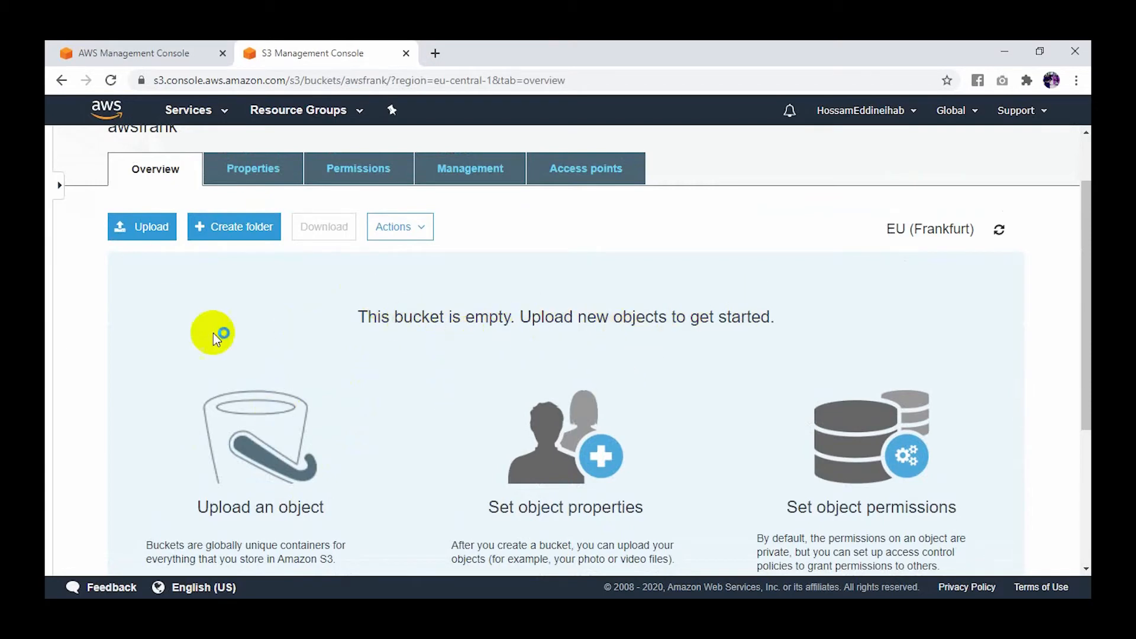
{"action": "left_click", "coordinate": [159, 236]}
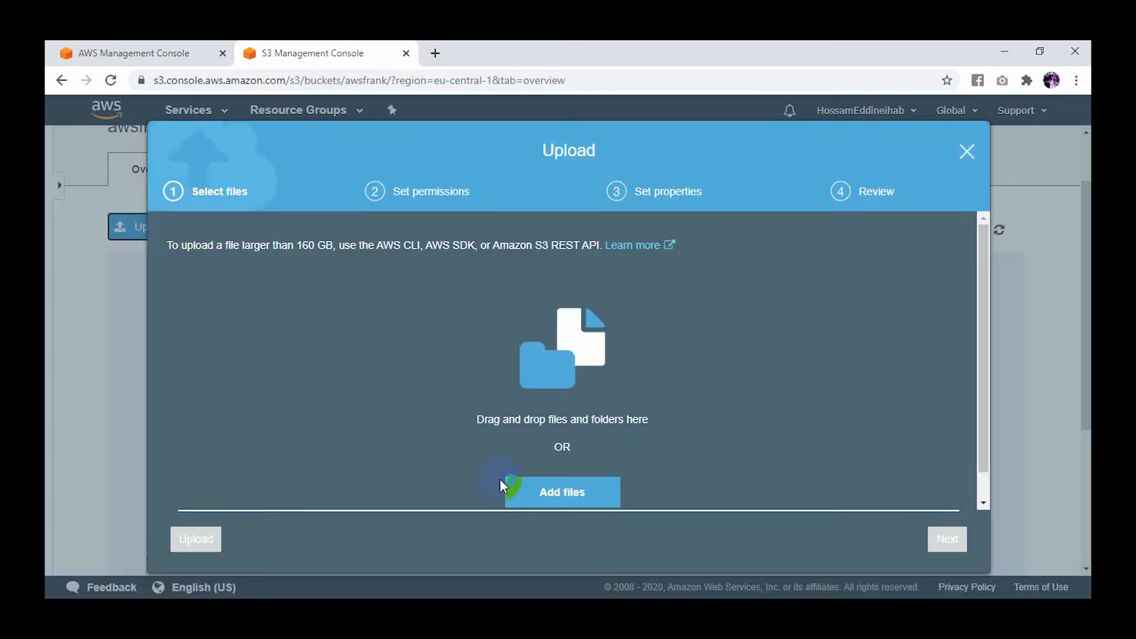
{"action": "left_click", "coordinate": [561, 494]}
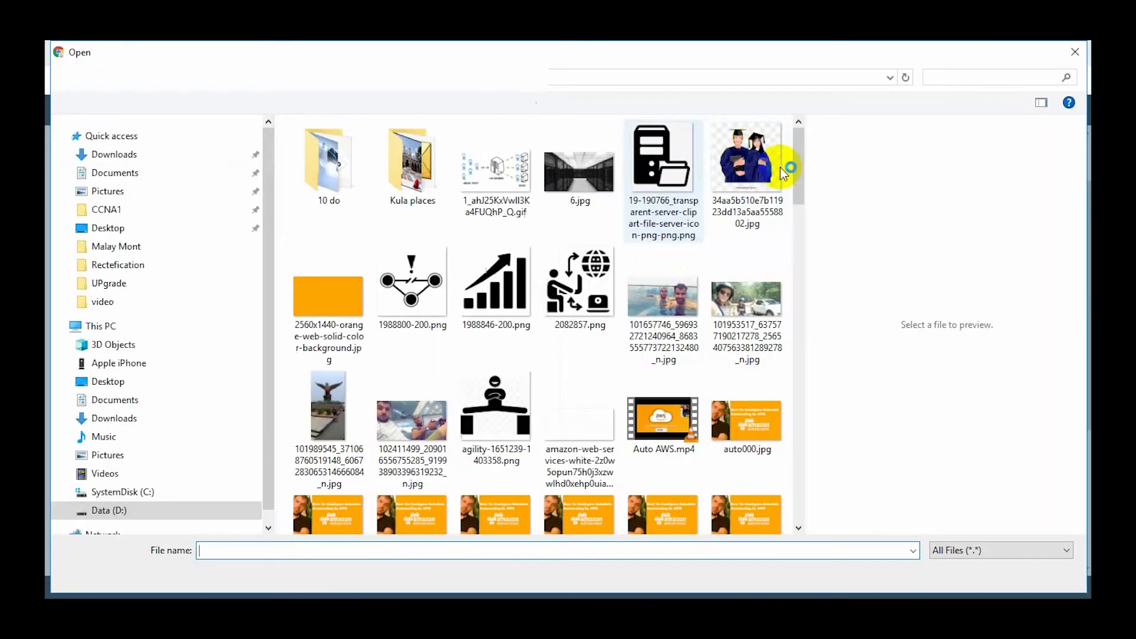
{"action": "double_click", "coordinate": [748, 427]}
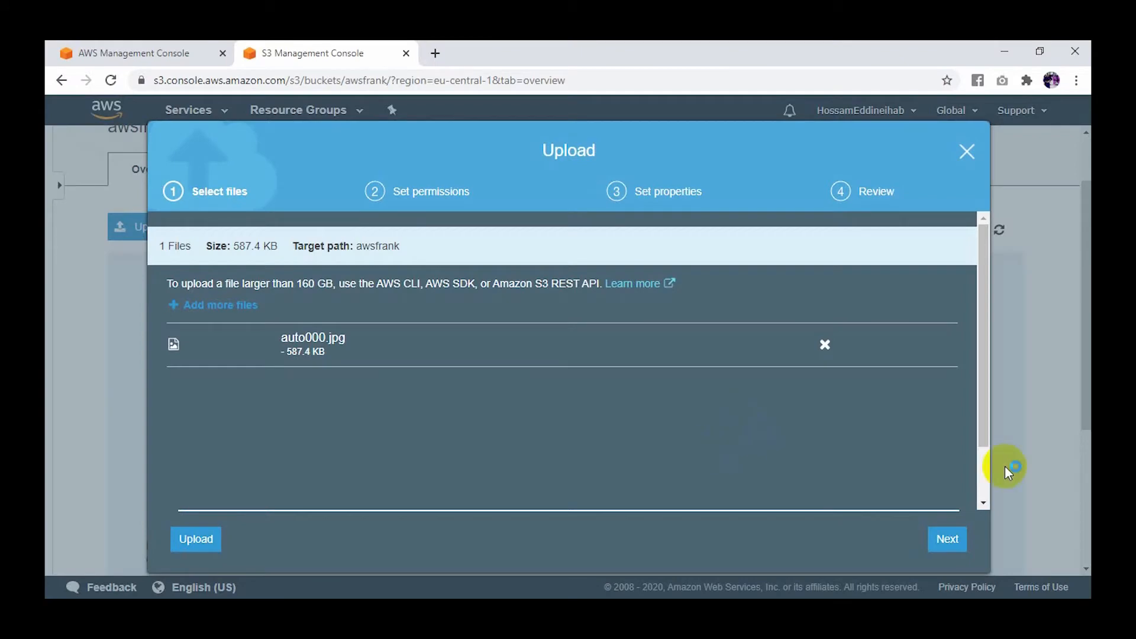
Upload the image with the default owner permissions and the Standard storage class.
{"action": "left_click", "coordinate": [947, 539]}
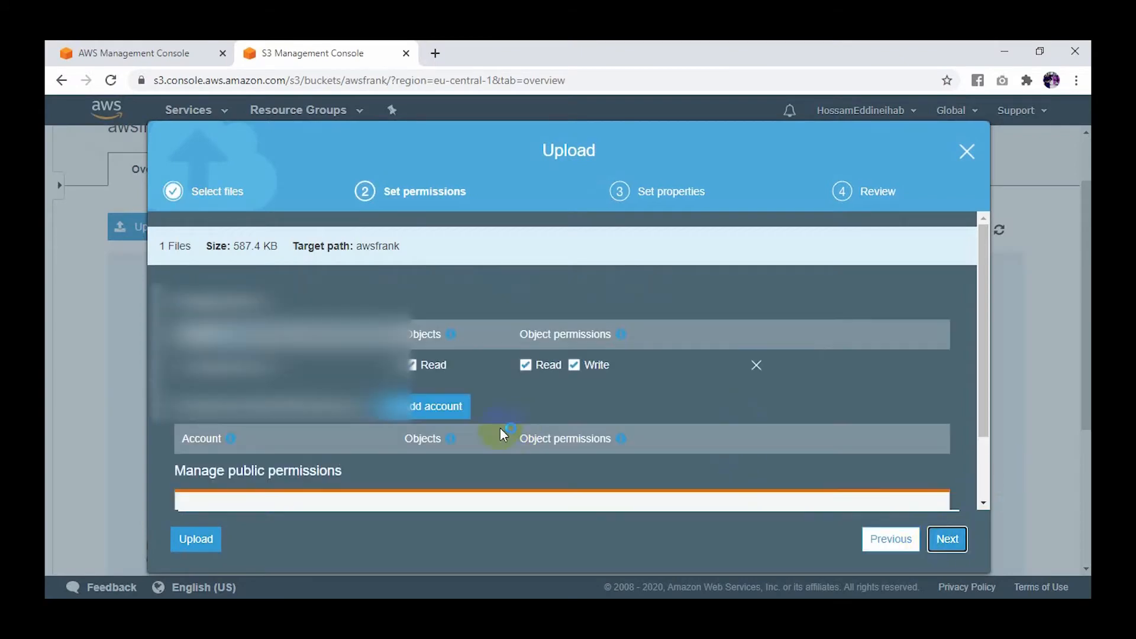
{"action": "left_click", "coordinate": [193, 540]}
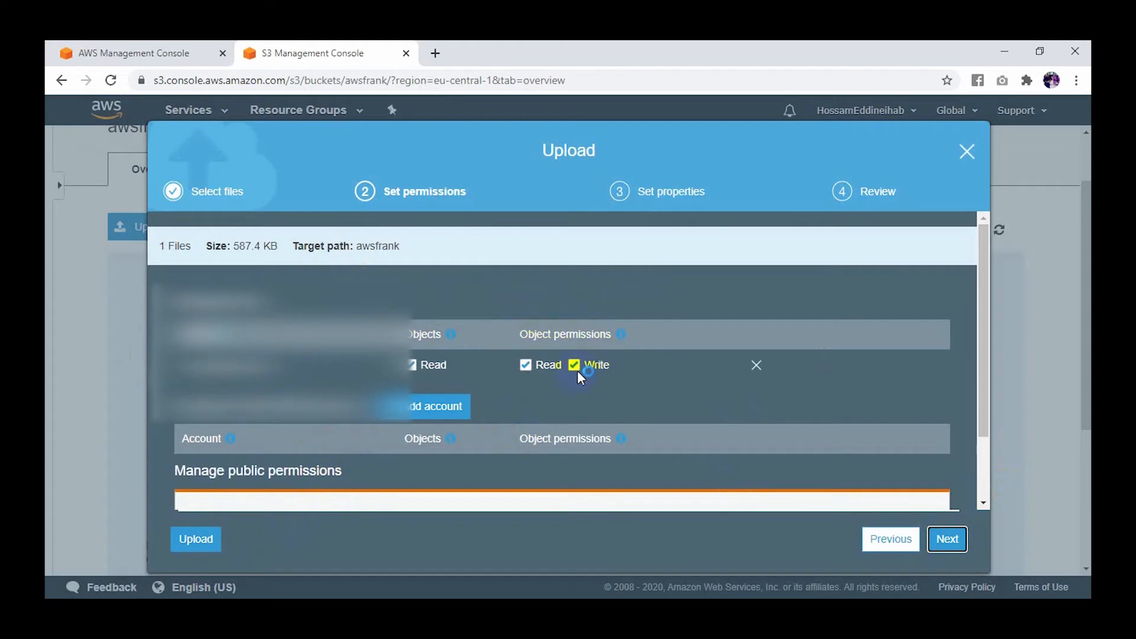
{"action": "scroll", "coordinate": [651, 378], "scroll_direction": "down", "scroll_amount": 3}
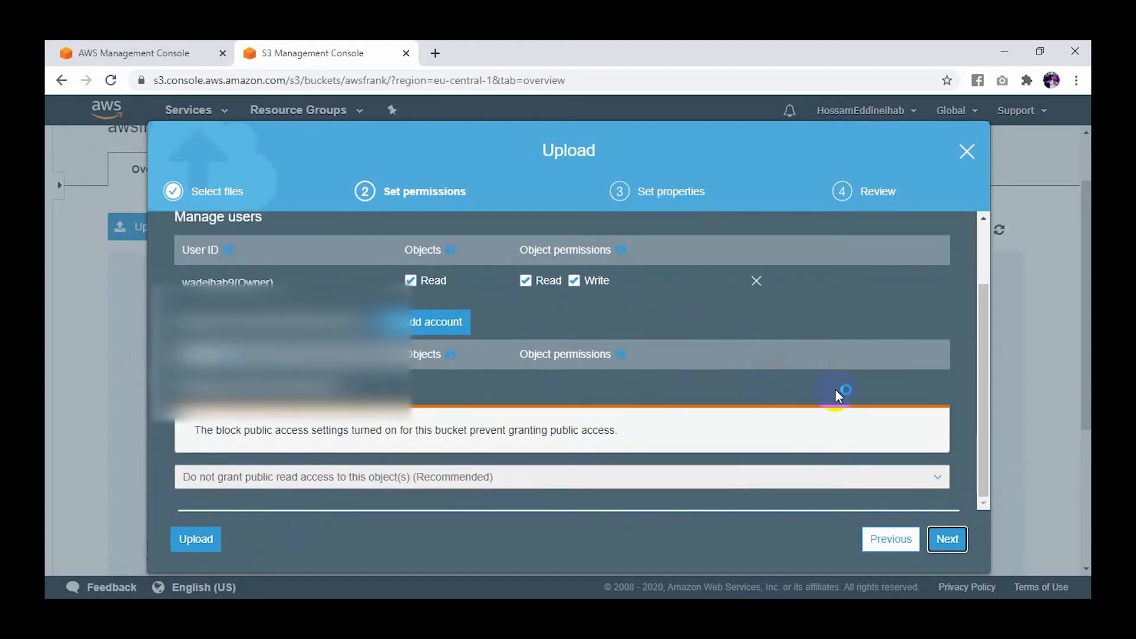
{"action": "left_click", "coordinate": [949, 540]}
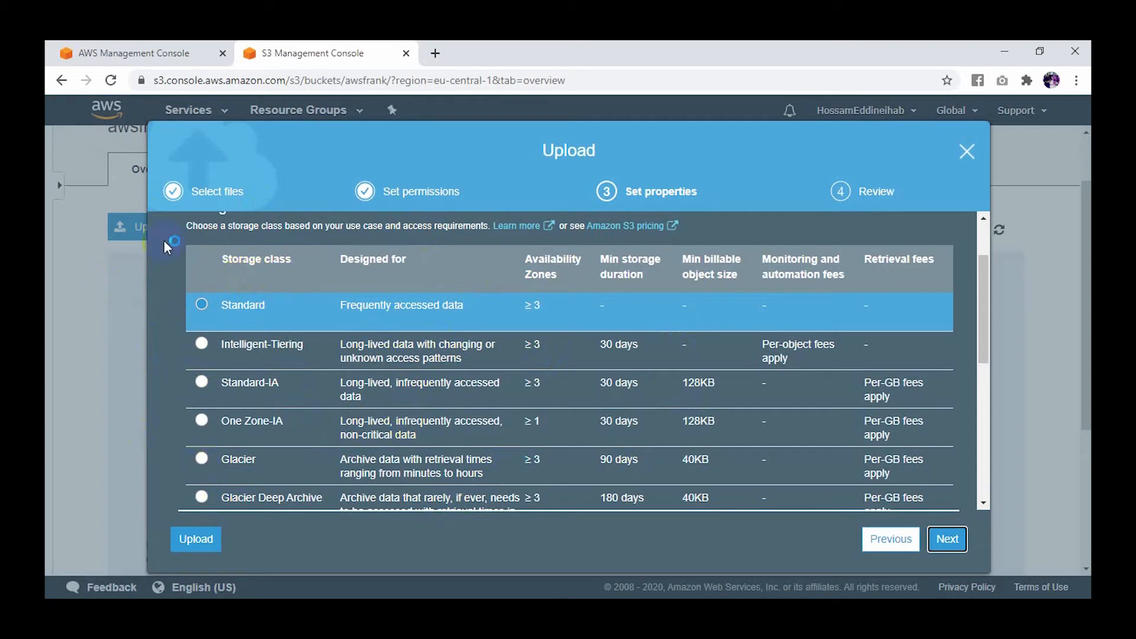
{"action": "left_click", "coordinate": [947, 542]}
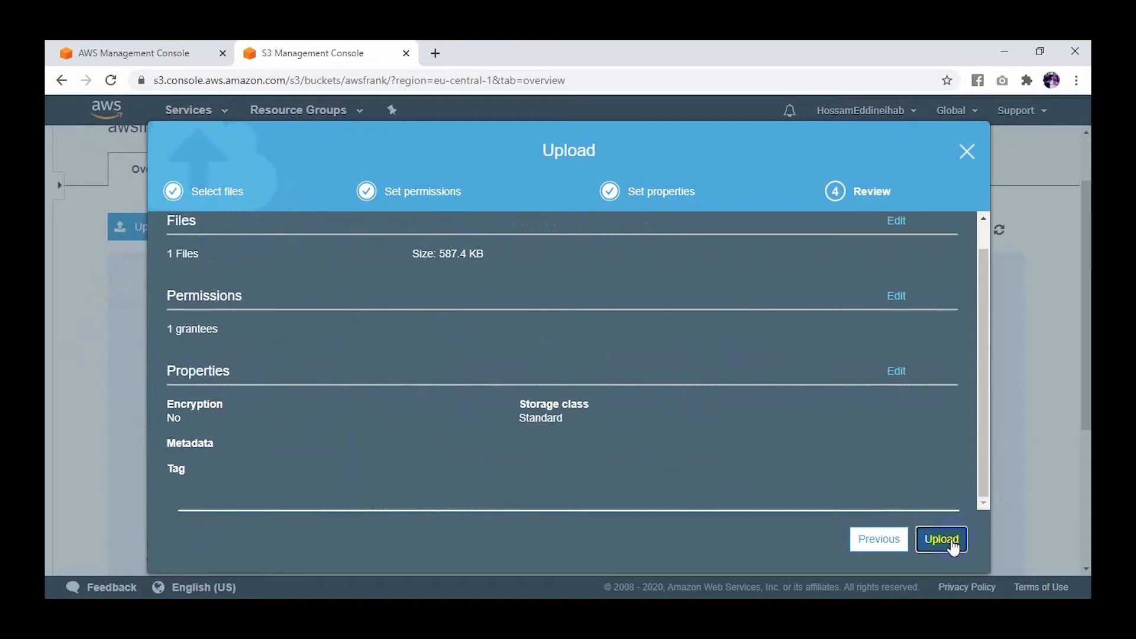
{"action": "left_click", "coordinate": [942, 540]}
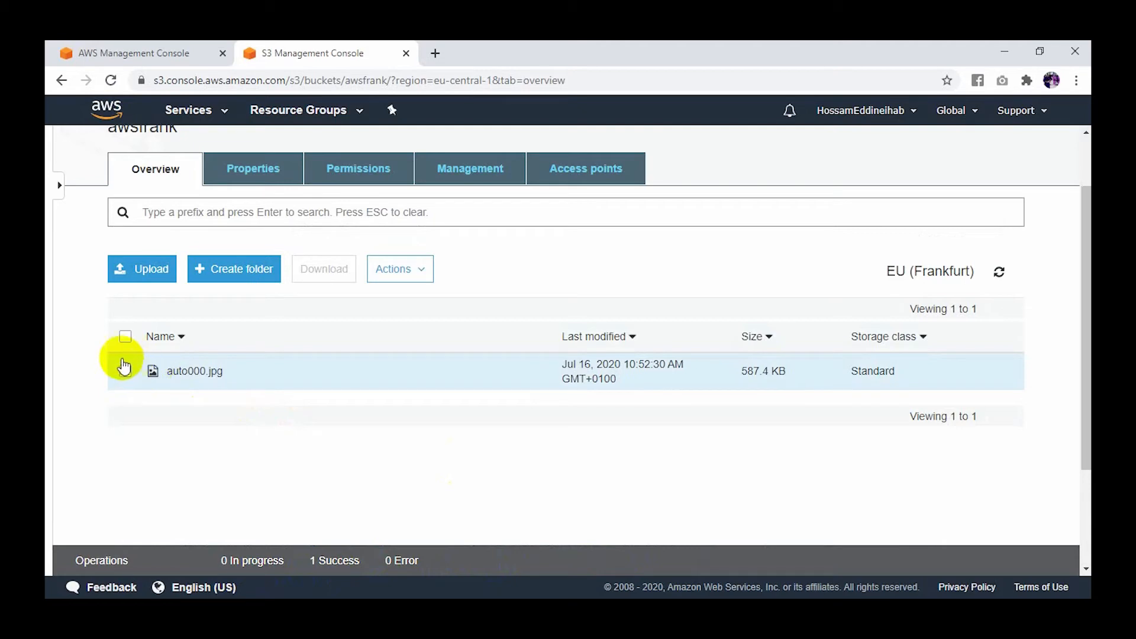
Open the details of auto000.jpg, view the image from the console, and close the preview.
{"action": "left_click", "coordinate": [126, 373]}
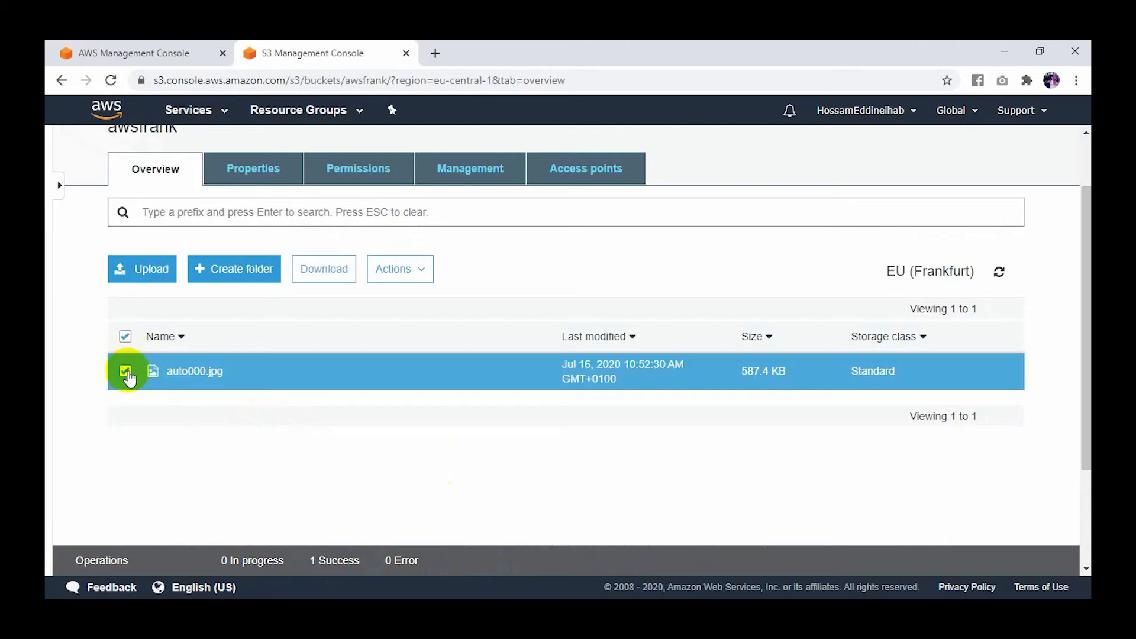
{"action": "left_click", "coordinate": [176, 374]}
{"action": "scroll", "coordinate": [342, 406], "scroll_direction": "down", "scroll_amount": 2}
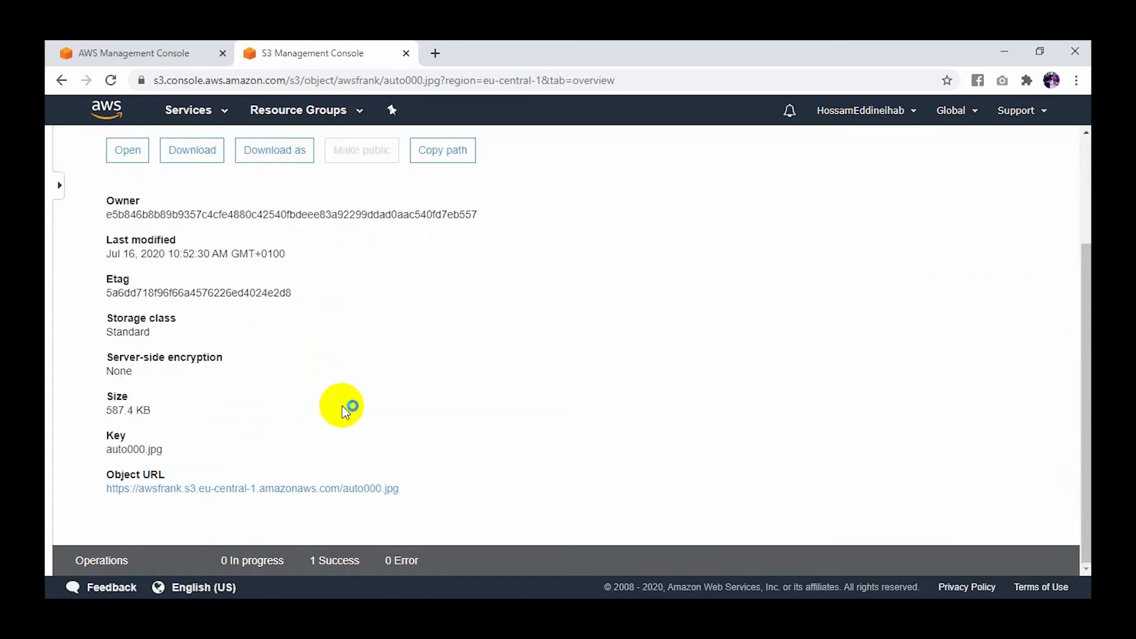
{"action": "scroll", "coordinate": [309, 375], "scroll_direction": "up", "scroll_amount": 1}
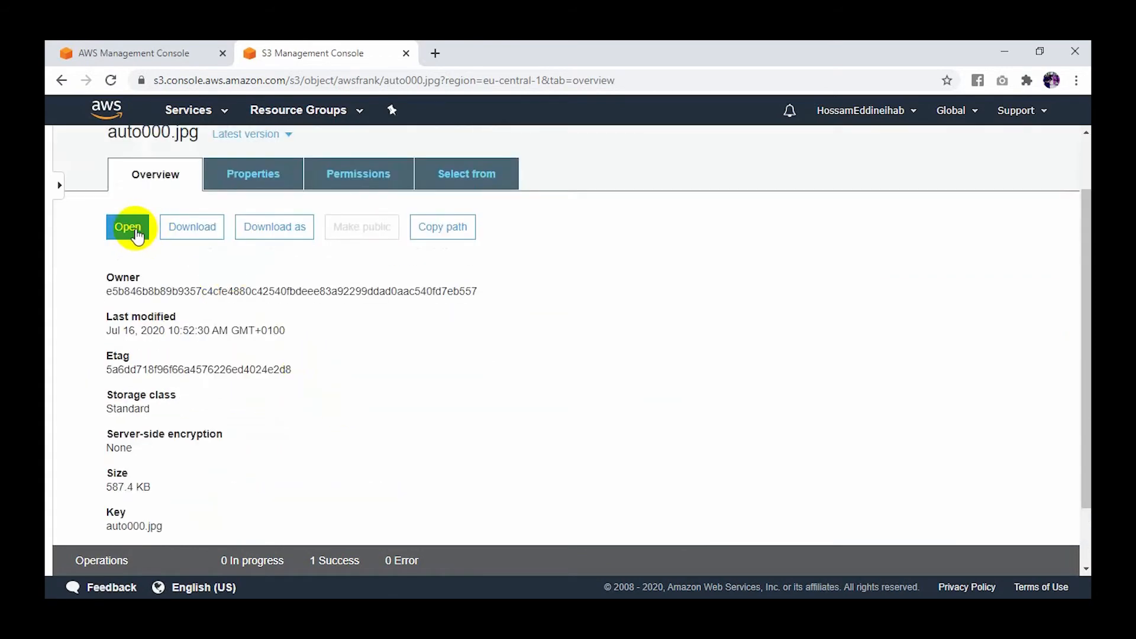
{"action": "left_click", "coordinate": [135, 229]}
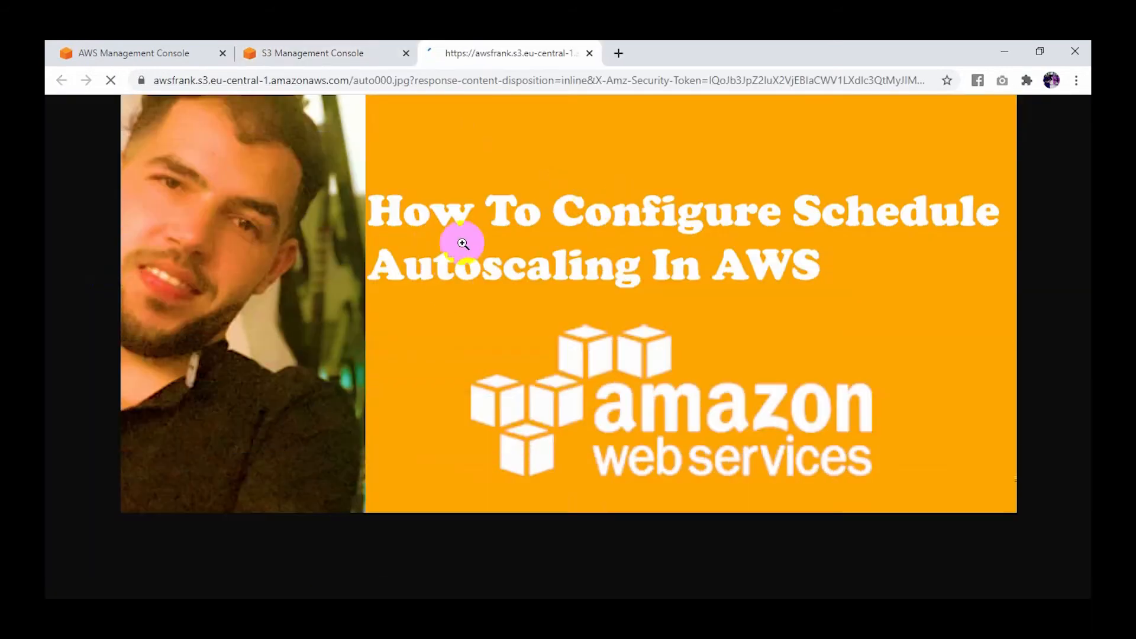
{"action": "left_click", "coordinate": [590, 53]}
Copy the object URL of auto000.jpg and load it in a new browser tab to test public access.
{"action": "scroll", "coordinate": [547, 301], "scroll_direction": "down", "scroll_amount": 1}
{"action": "scroll", "coordinate": [547, 301], "scroll_direction": "down", "scroll_amount": 1}
{"action": "left_click_drag", "start_coordinate": [406, 489], "coordinate": [105, 490]}
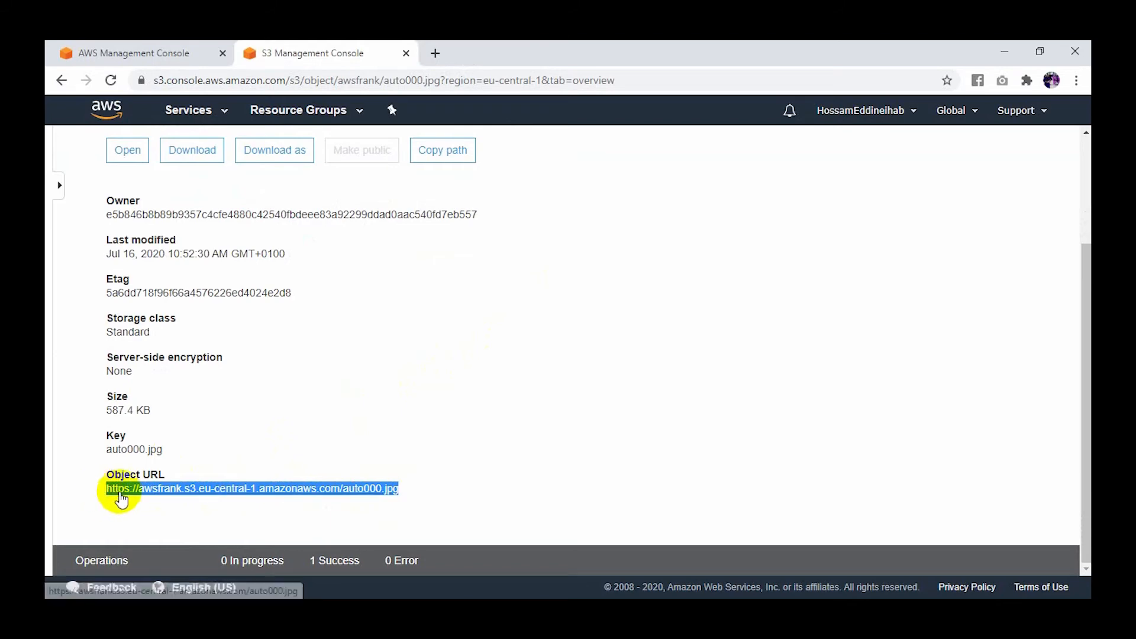
{"action": "right_click", "coordinate": [121, 491]}
{"action": "left_click", "coordinate": [185, 434]}
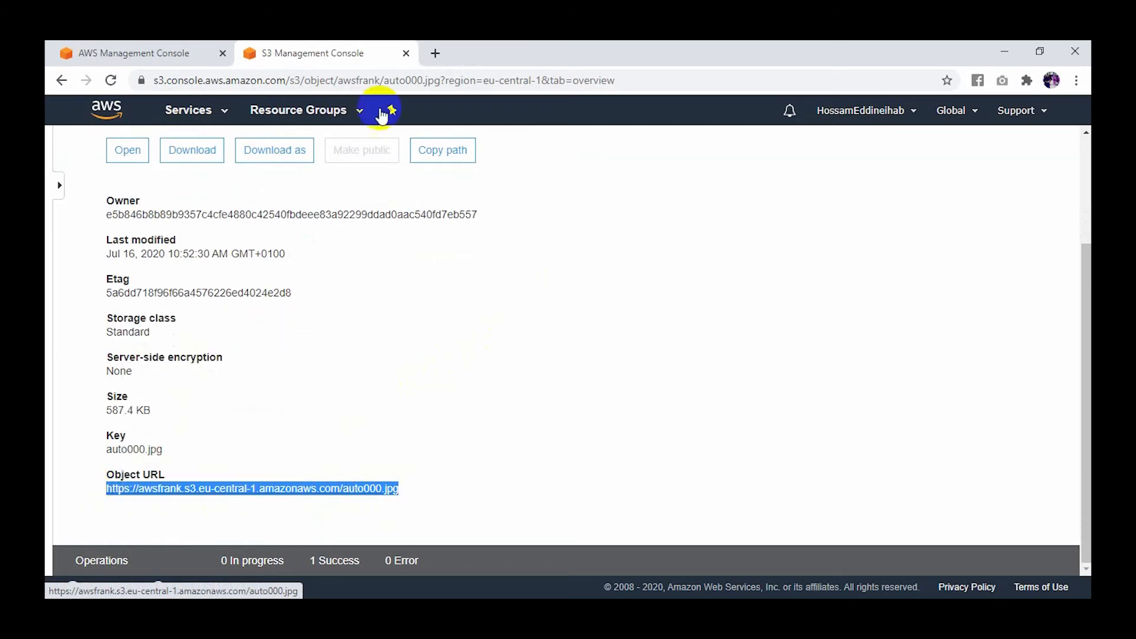
{"action": "left_click", "coordinate": [435, 53]}
{"action": "key", "text": "ctrl+v"}
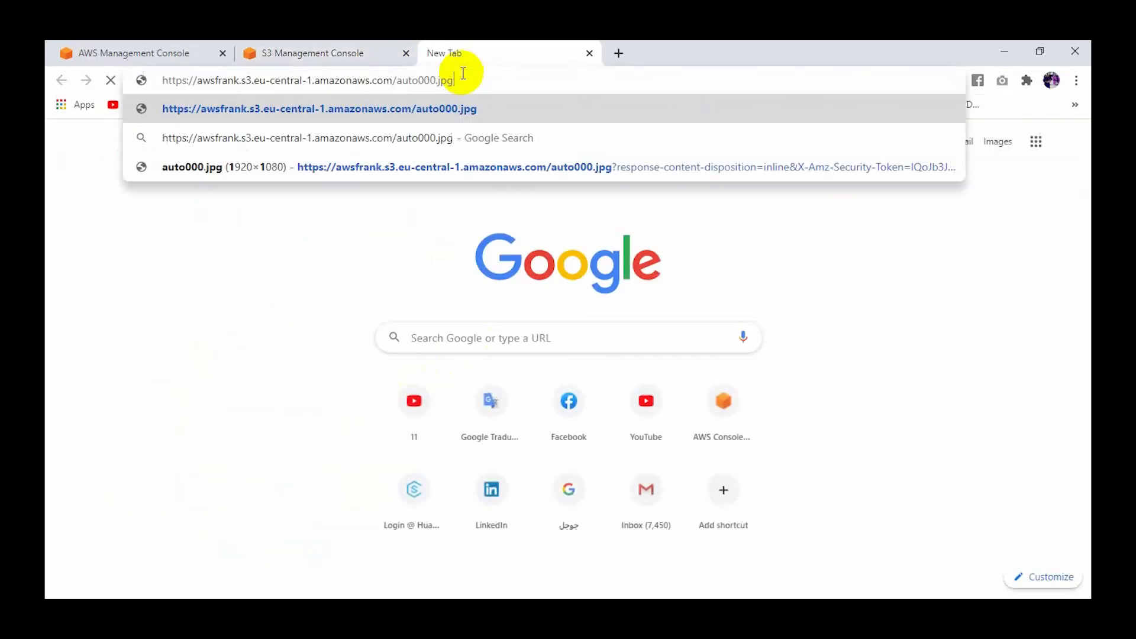
{"action": "key", "text": "Return"}
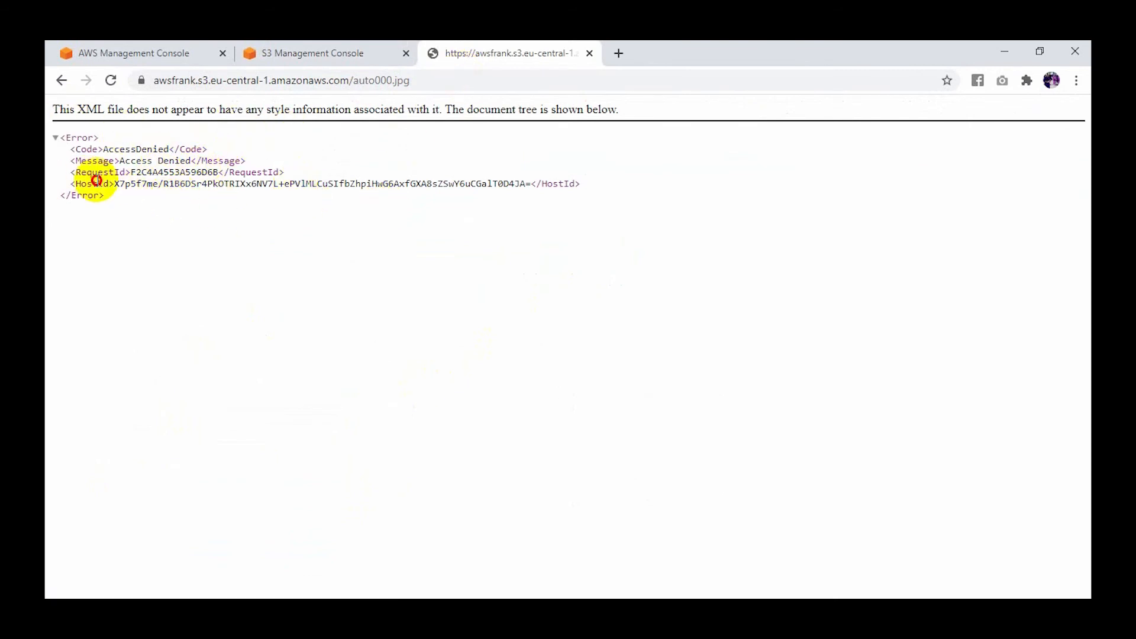
Return from the access error page to the awsfrank bucket and open its block public access permissions.
{"action": "left_click_drag", "start_coordinate": [104, 199], "coordinate": [53, 133]}
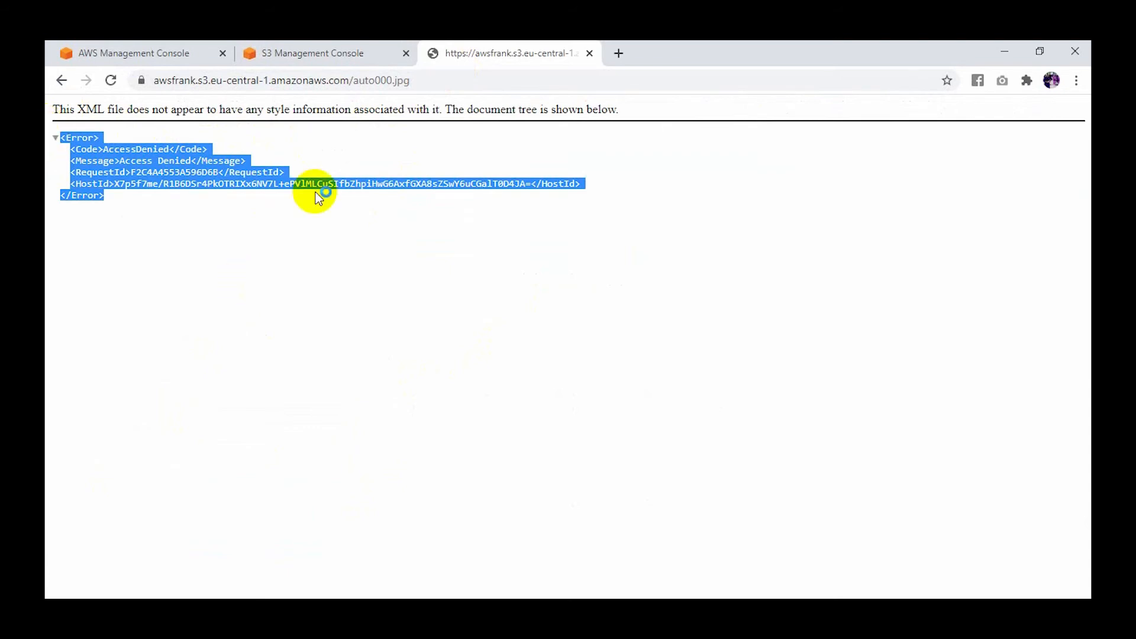
{"action": "left_click", "coordinate": [355, 53]}
{"action": "scroll", "coordinate": [481, 343], "scroll_direction": "up", "scroll_amount": 3}
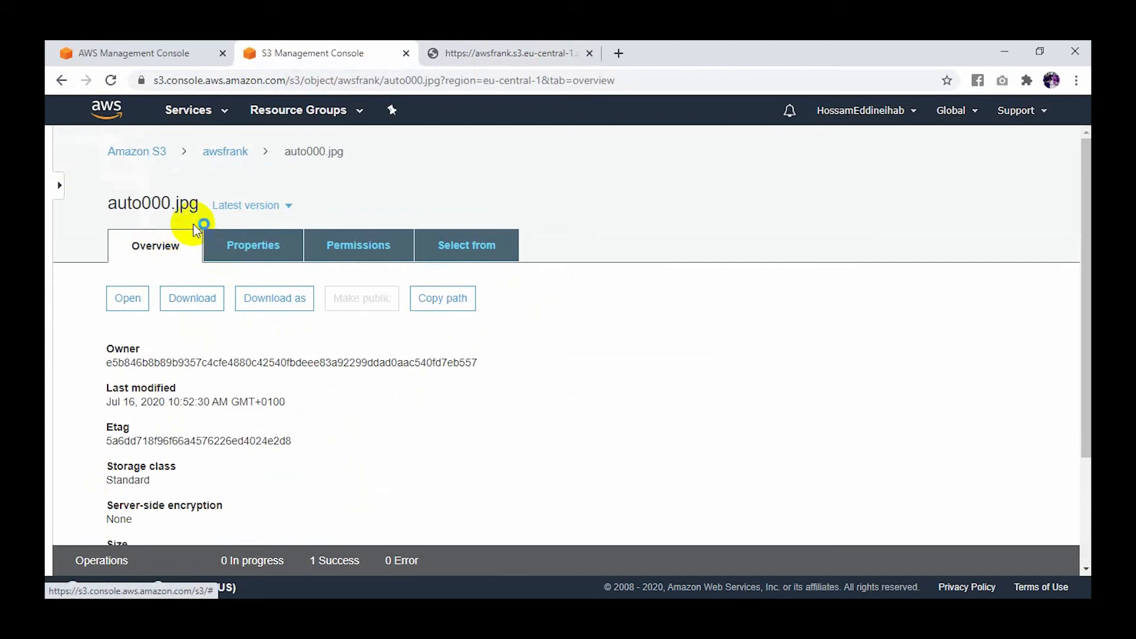
{"action": "left_click", "coordinate": [229, 155]}
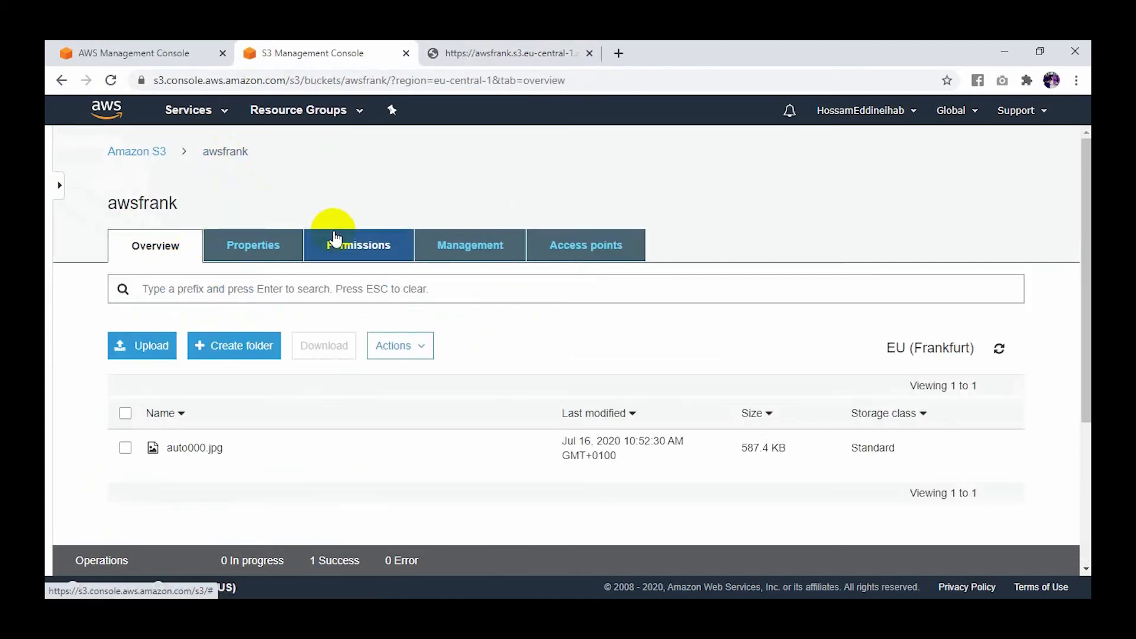
{"action": "left_click", "coordinate": [346, 261]}
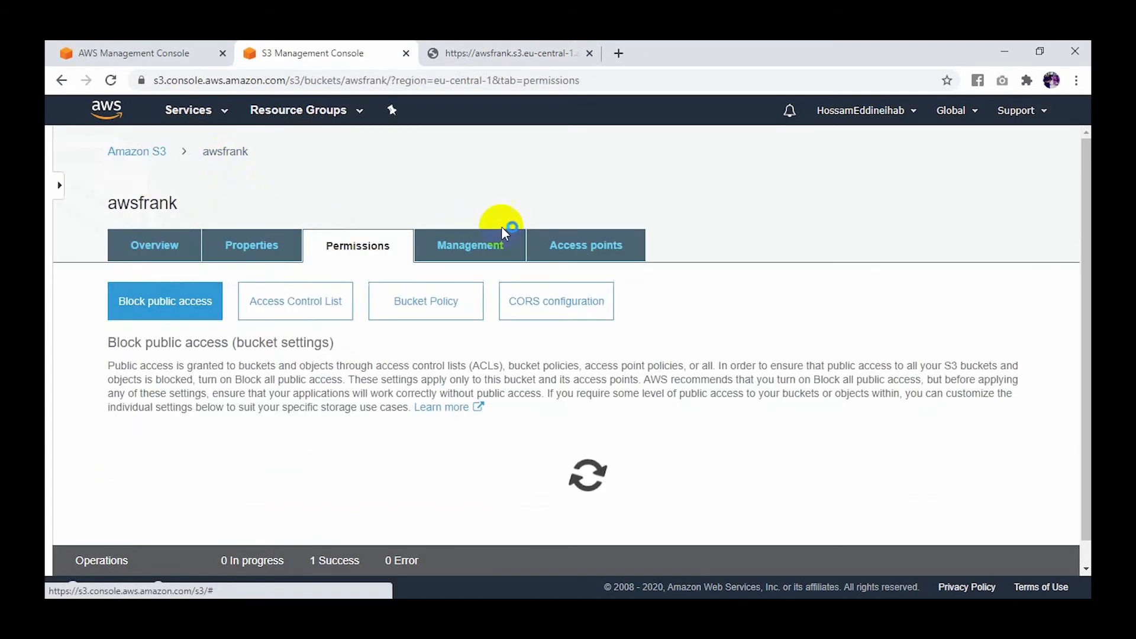
{"action": "scroll", "coordinate": [684, 301], "scroll_direction": "down", "scroll_amount": 3}
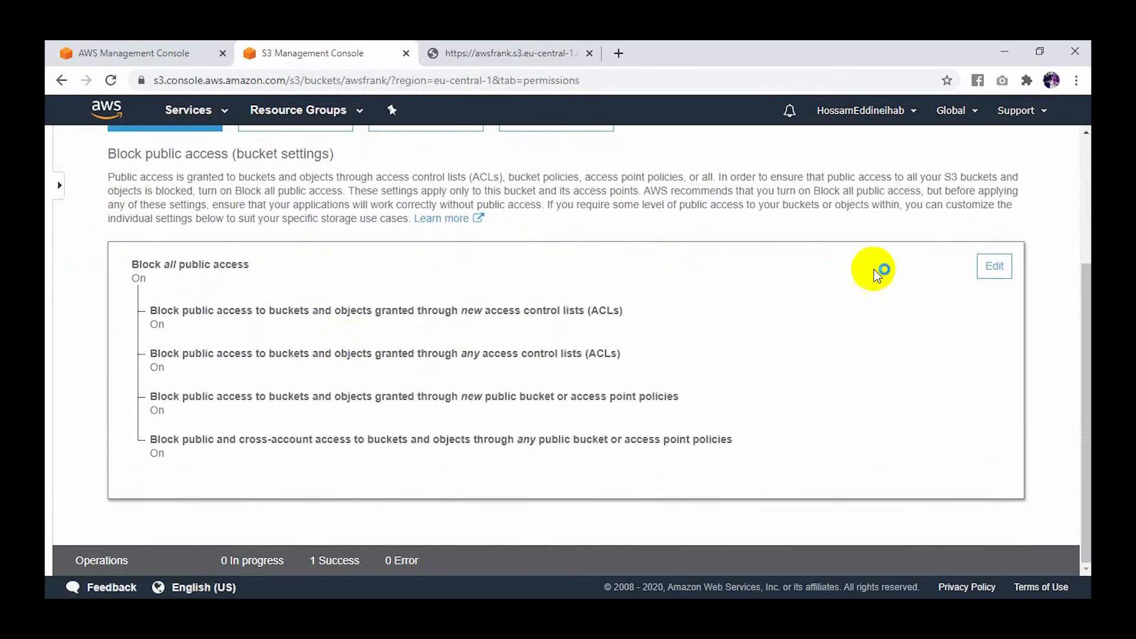
Turn off Block all public access for the awsfrank bucket, save, and approve the change by entering "confirm".
{"action": "left_click", "coordinate": [996, 266]}
{"action": "scroll", "coordinate": [439, 372], "scroll_direction": "down", "scroll_amount": 1}
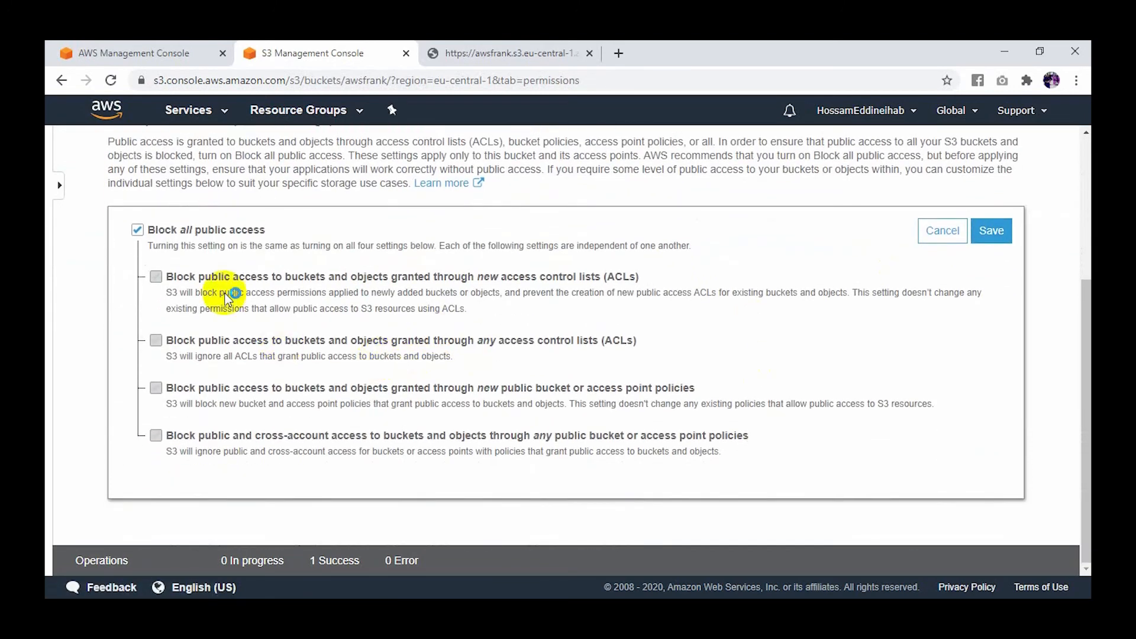
{"action": "left_click", "coordinate": [139, 231]}
{"action": "left_click", "coordinate": [987, 243]}
{"action": "left_click", "coordinate": [622, 414]}
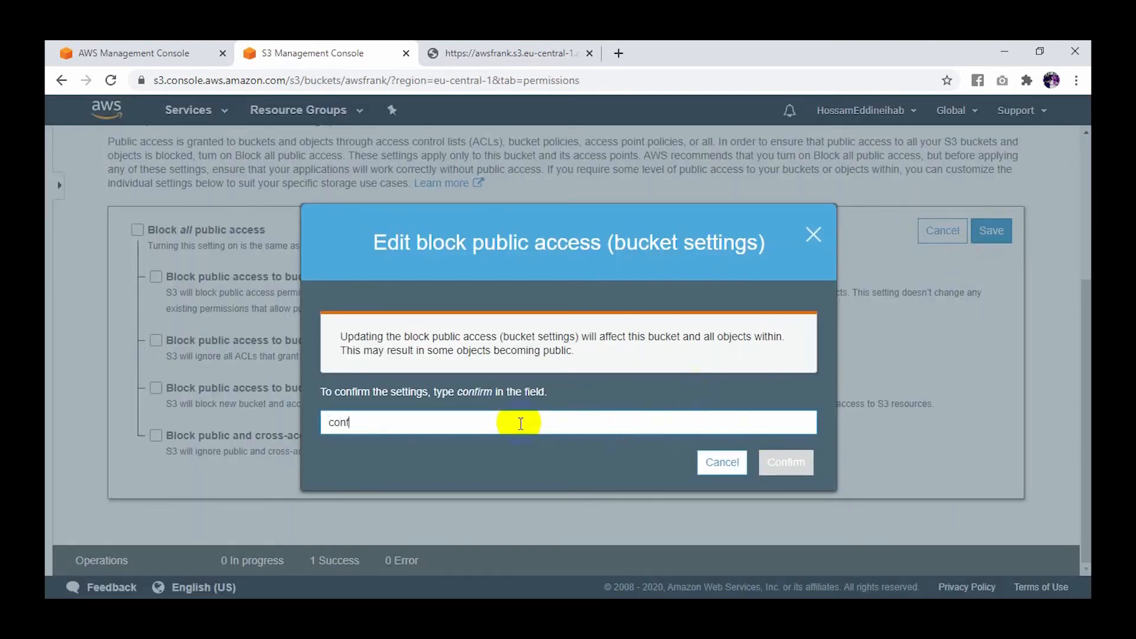
{"action": "left_click", "coordinate": [792, 467]}
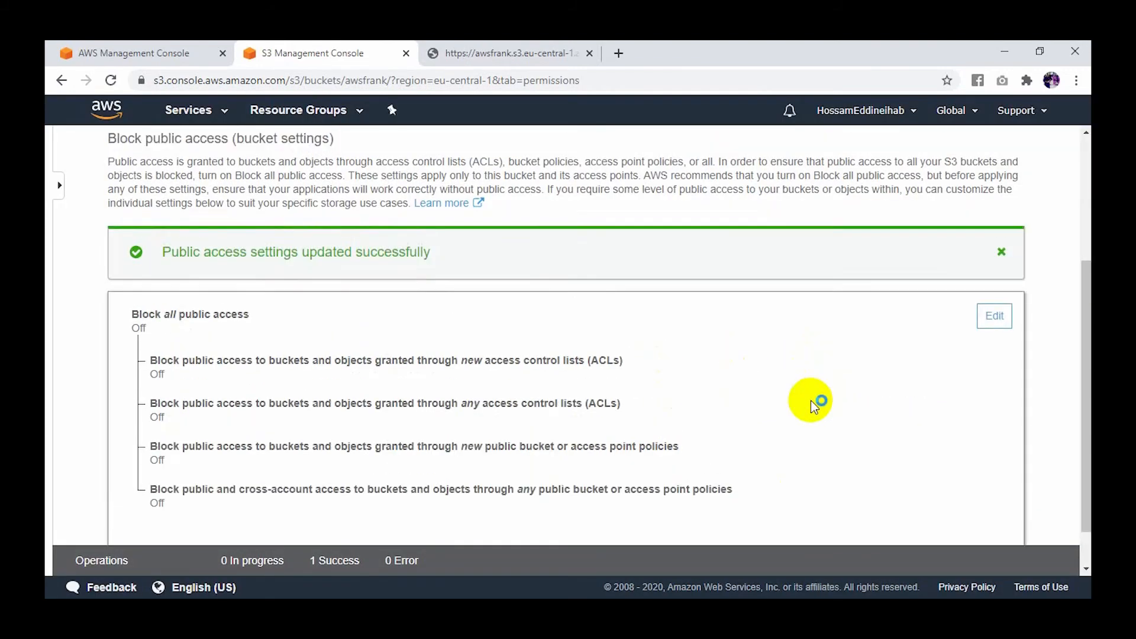
Go back to the awsfrank bucket's object list and make auto000.jpg public.
{"action": "scroll", "coordinate": [320, 237], "scroll_direction": "up", "scroll_amount": 1}
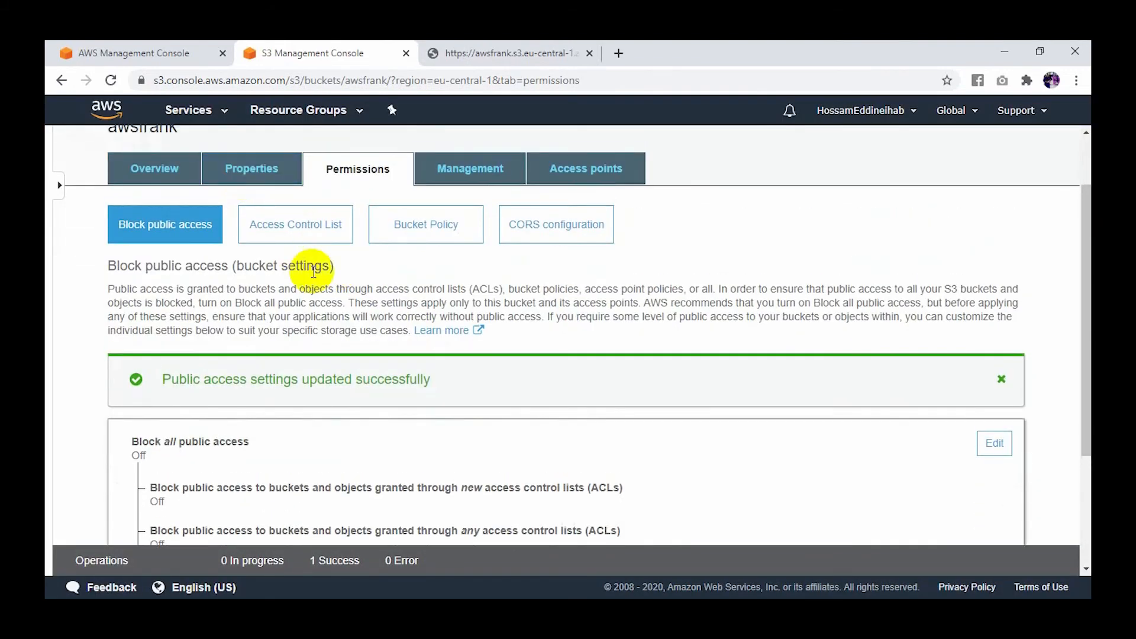
{"action": "scroll", "coordinate": [267, 201], "scroll_direction": "up", "scroll_amount": 1}
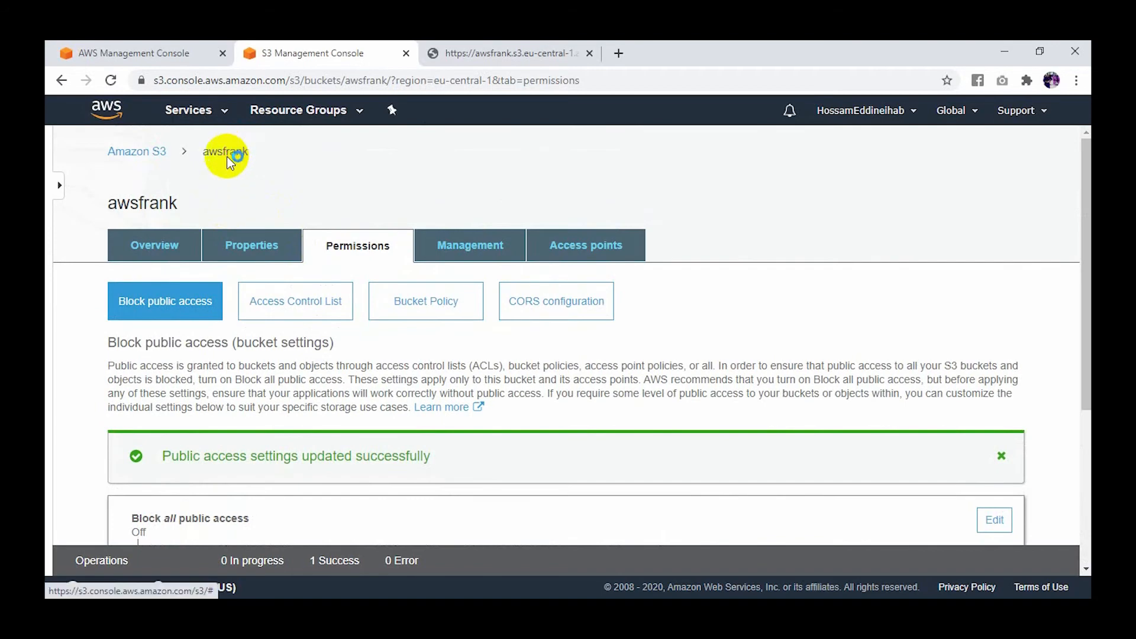
{"action": "left_click", "coordinate": [165, 250]}
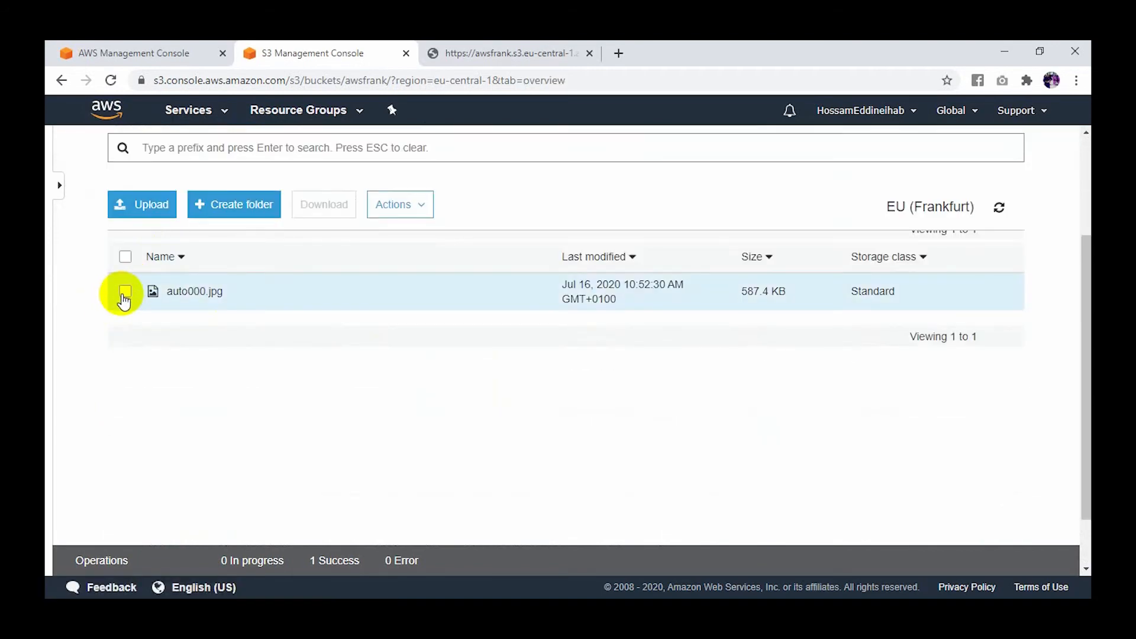
{"action": "left_click", "coordinate": [123, 291]}
{"action": "left_click", "coordinate": [421, 206]}
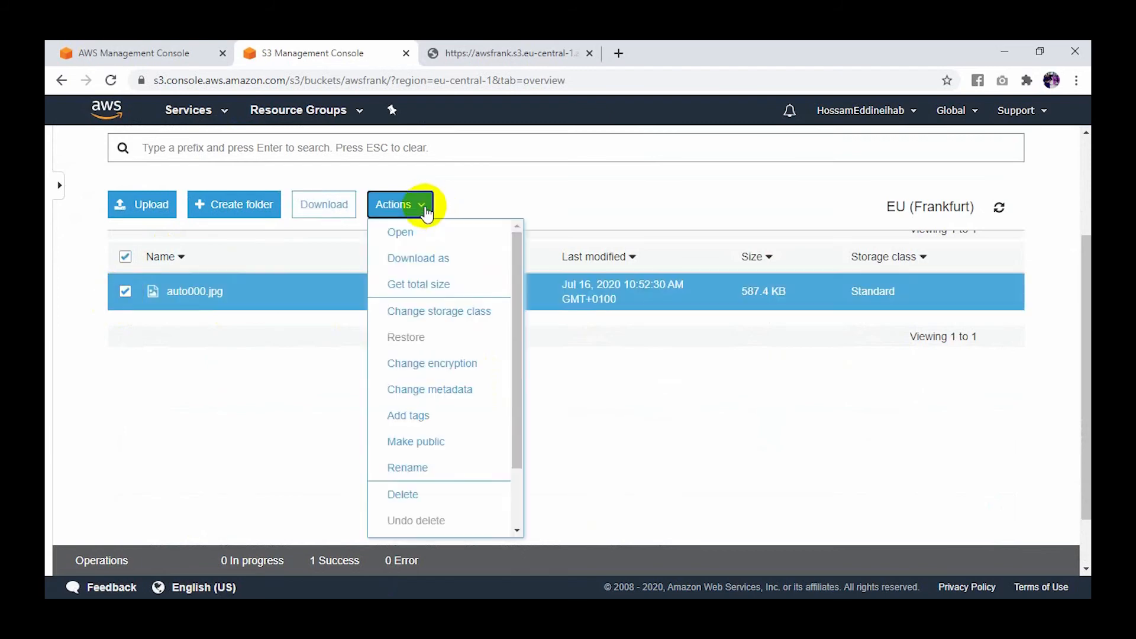
{"action": "scroll", "coordinate": [456, 332], "scroll_direction": "down", "scroll_amount": 3}
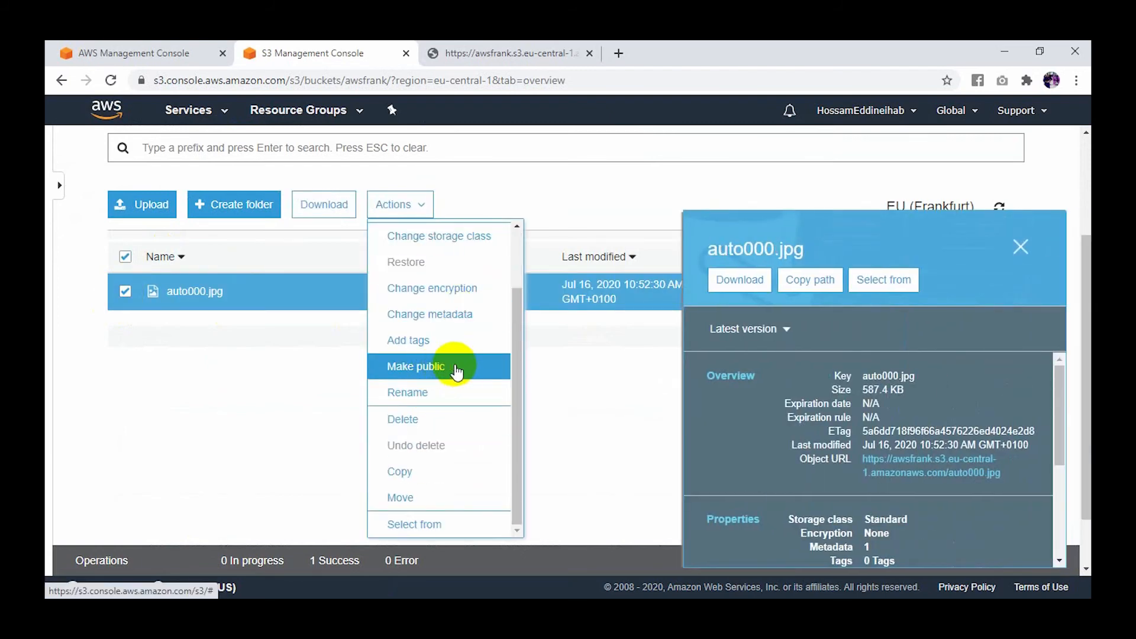
{"action": "left_click", "coordinate": [478, 366]}
{"action": "left_click", "coordinate": [757, 538]}
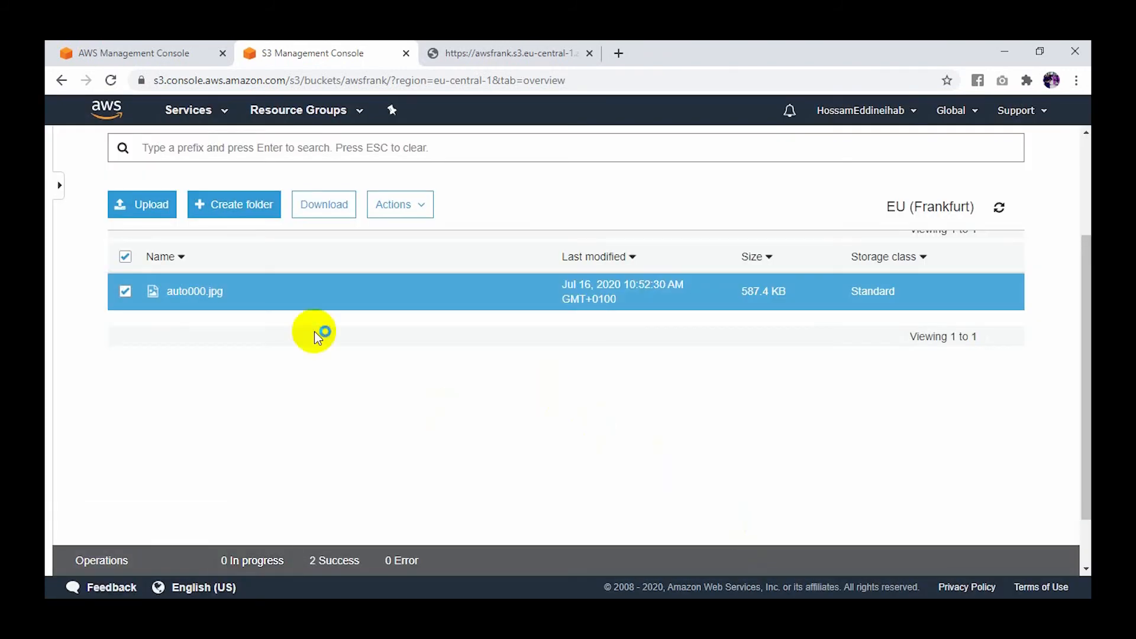
Reload the object URL page of auto000.jpg to test public access again.
{"action": "left_click", "coordinate": [122, 299]}
{"action": "left_click", "coordinate": [122, 299]}
{"action": "left_click", "coordinate": [550, 51]}
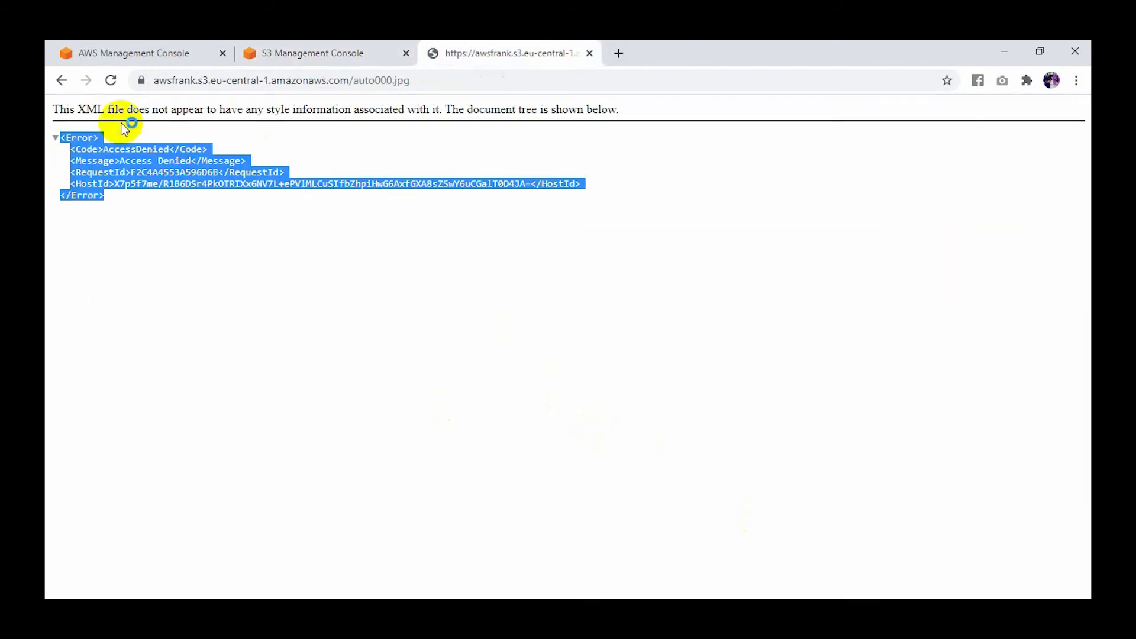
{"action": "left_click", "coordinate": [111, 80]}
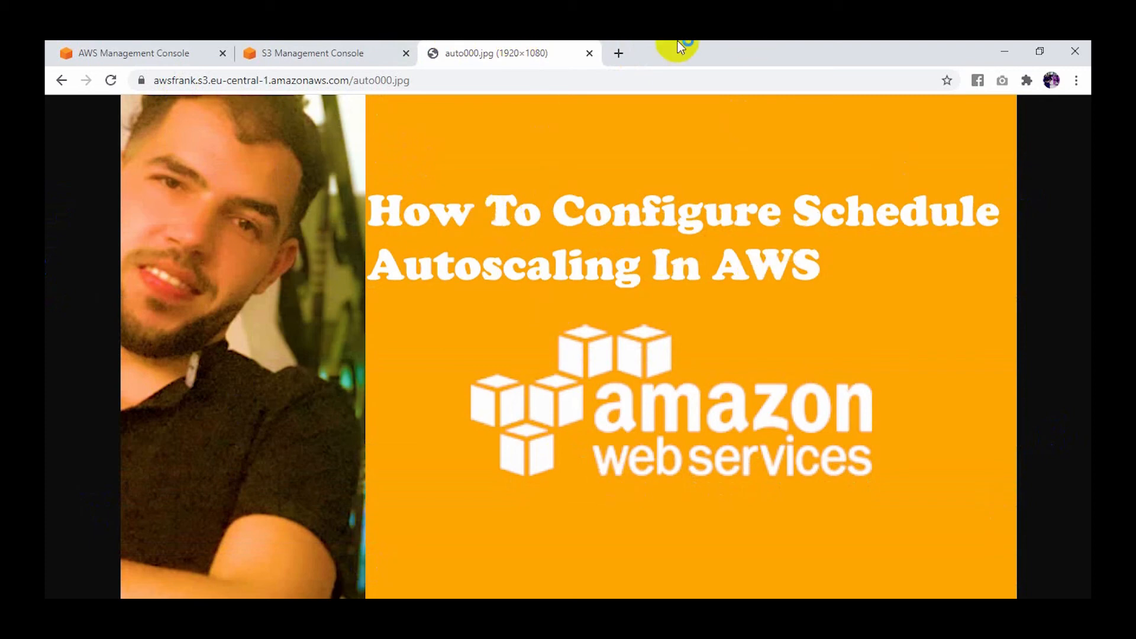
Return to the S3 console and delete auto000.jpg from the awsfrank bucket.
{"action": "left_click", "coordinate": [356, 47]}
{"action": "left_click", "coordinate": [1021, 247]}
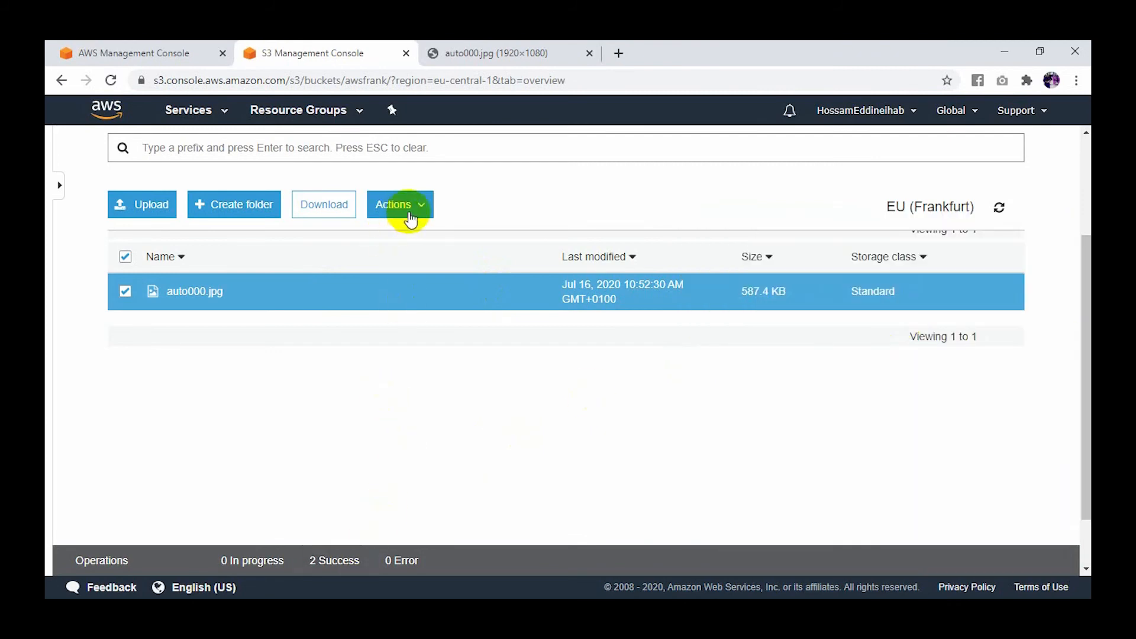
{"action": "left_click", "coordinate": [418, 207]}
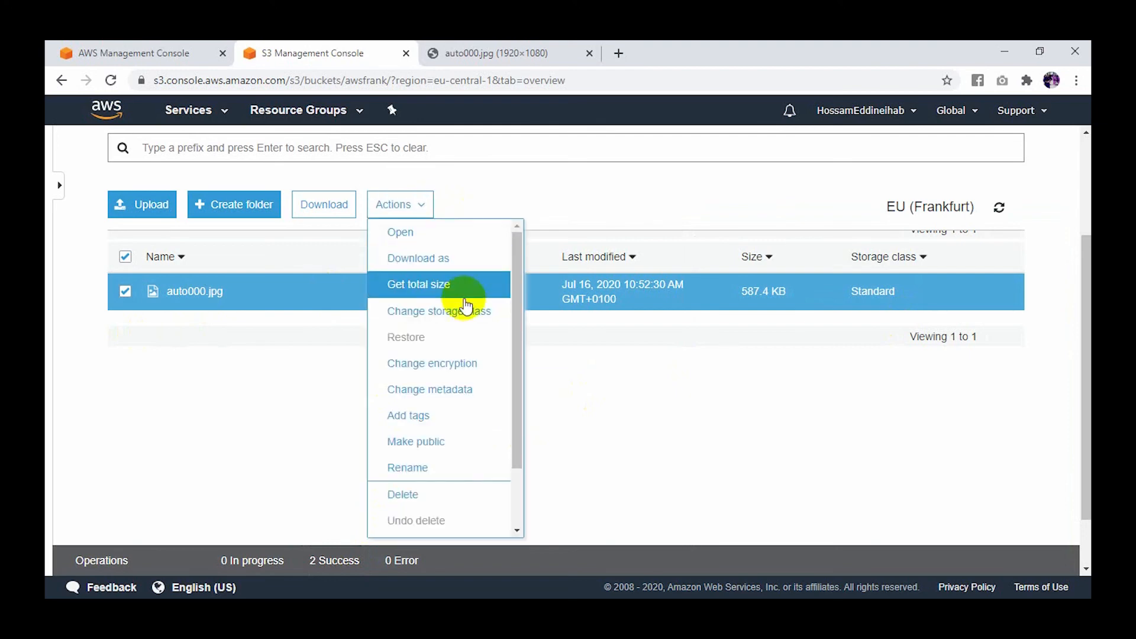
{"action": "scroll", "coordinate": [439, 381], "scroll_direction": "down", "scroll_amount": 2}
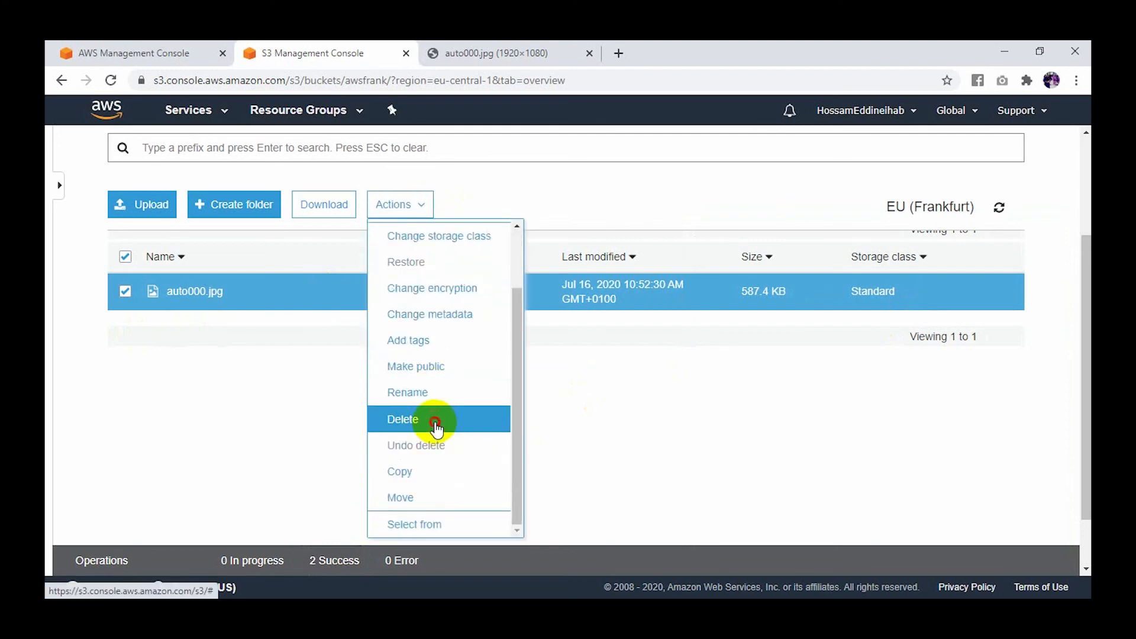
{"action": "left_click", "coordinate": [436, 422]}
{"action": "left_click", "coordinate": [791, 549]}
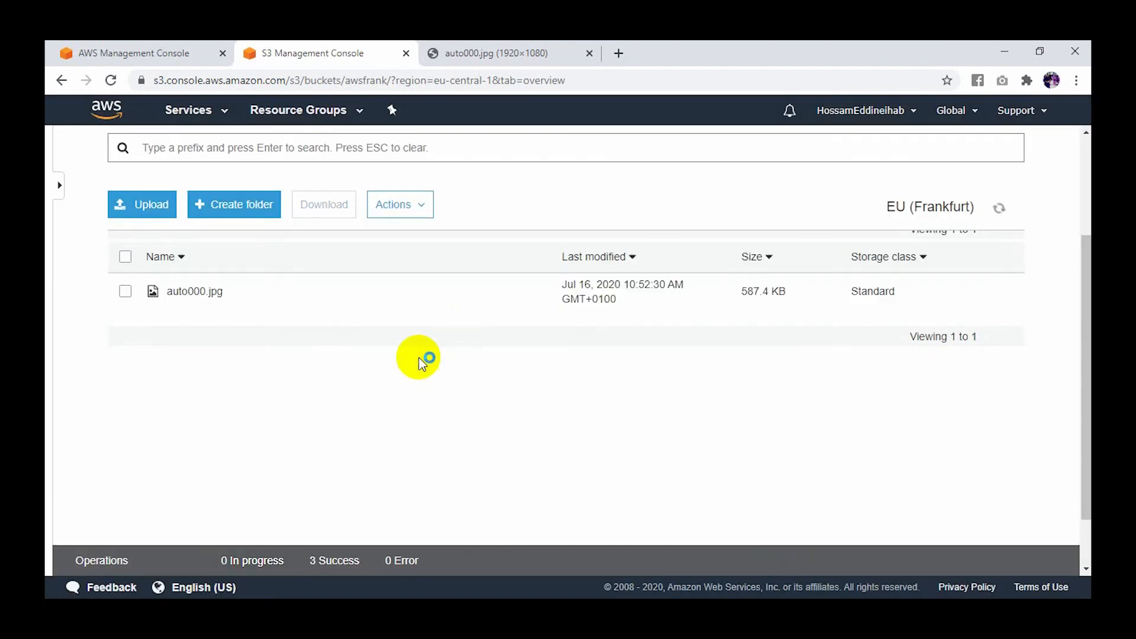
Delete the awsfrank bucket from the S3 bucket list, entering its name awsfrank to authorize the deletion.
{"action": "scroll", "coordinate": [219, 304], "scroll_direction": "up", "scroll_amount": 3}
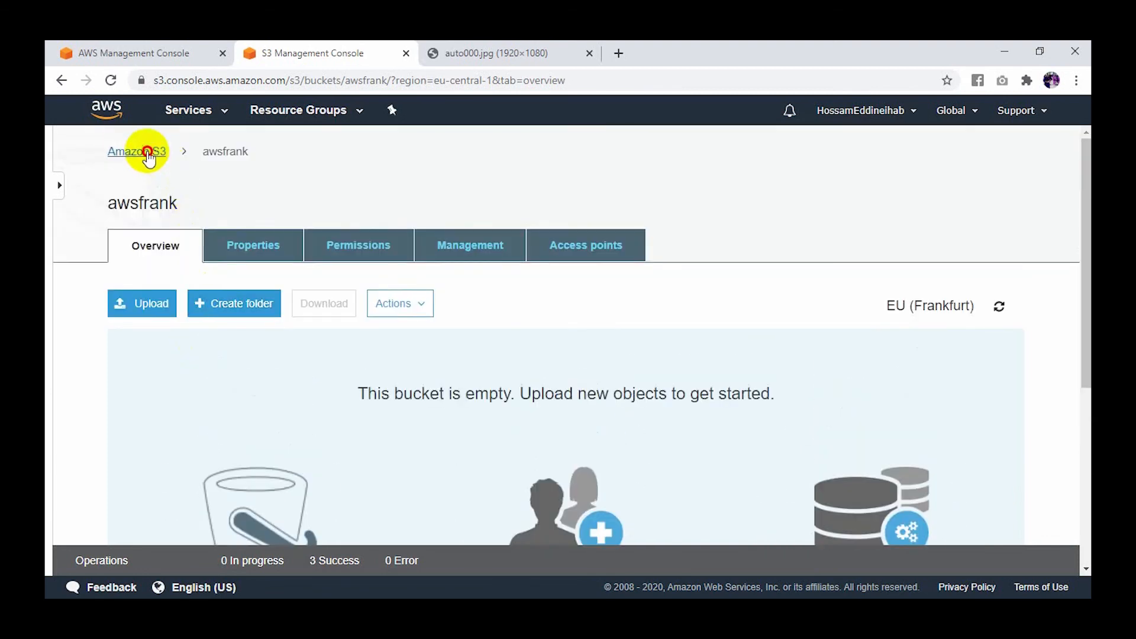
{"action": "left_click", "coordinate": [144, 152]}
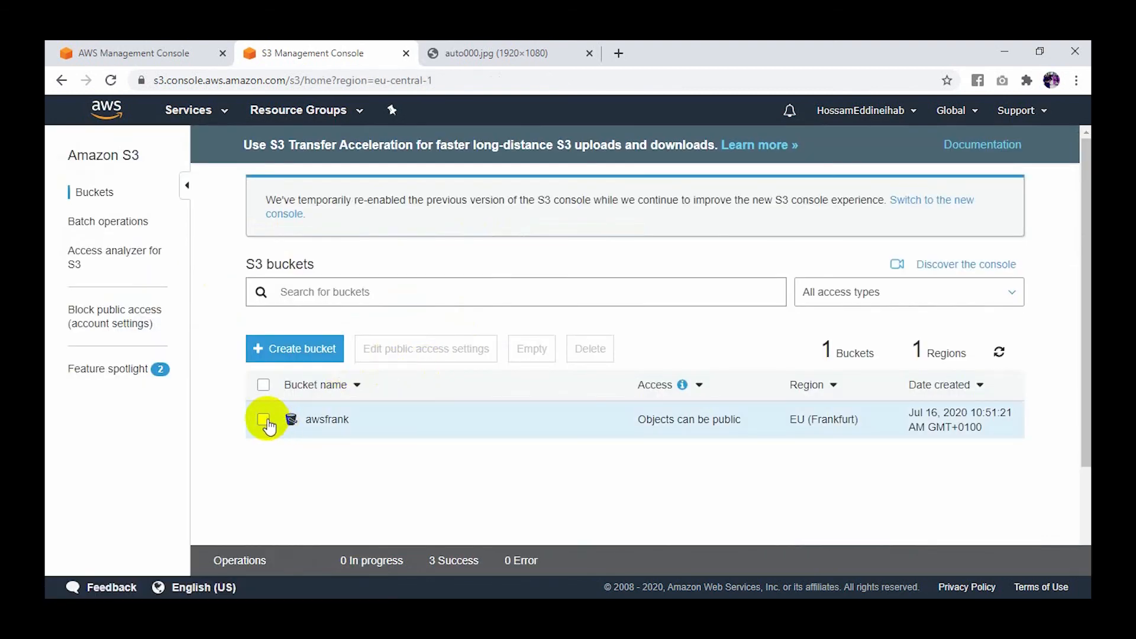
{"action": "left_click", "coordinate": [264, 420]}
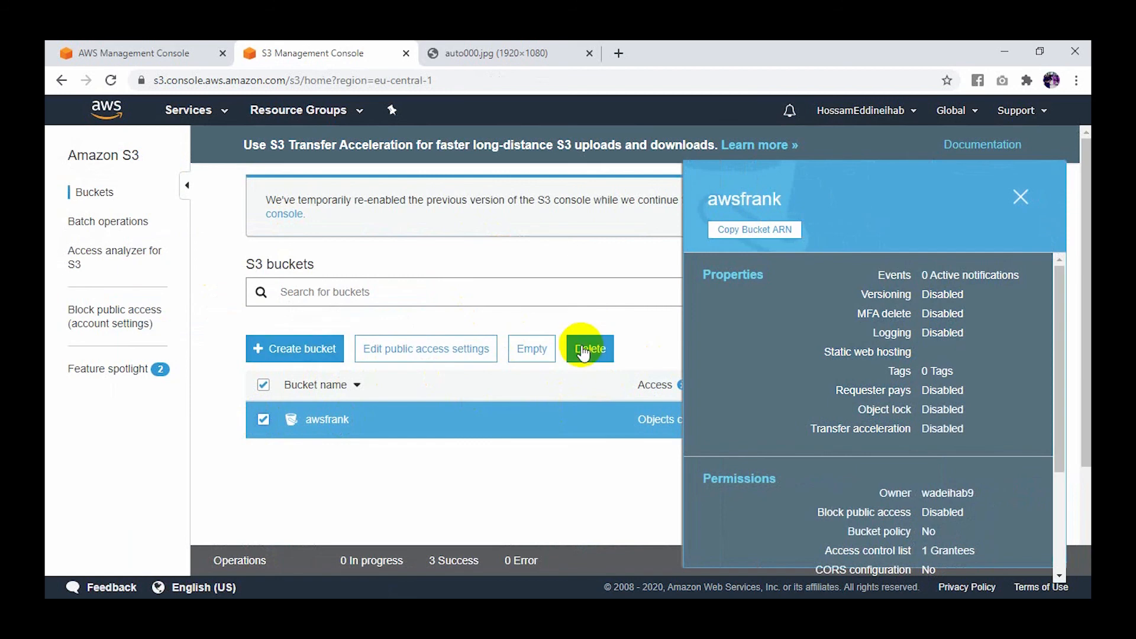
{"action": "left_click", "coordinate": [585, 350]}
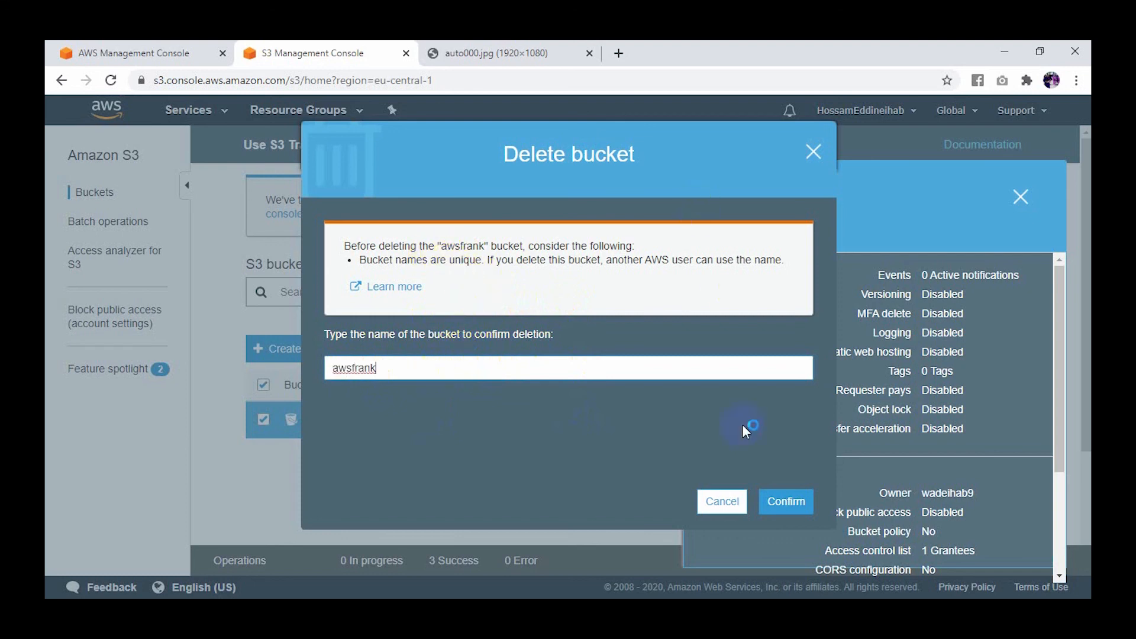
{"action": "left_click", "coordinate": [773, 510]}
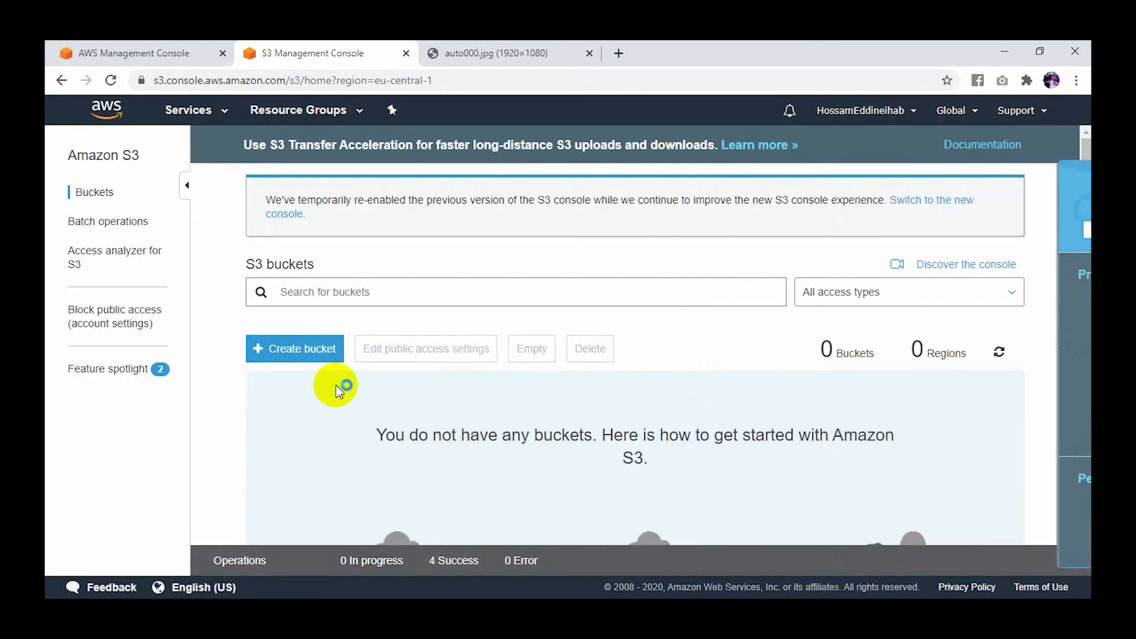
{"action": "scroll", "coordinate": [533, 310], "scroll_direction": "down", "scroll_amount": 3}
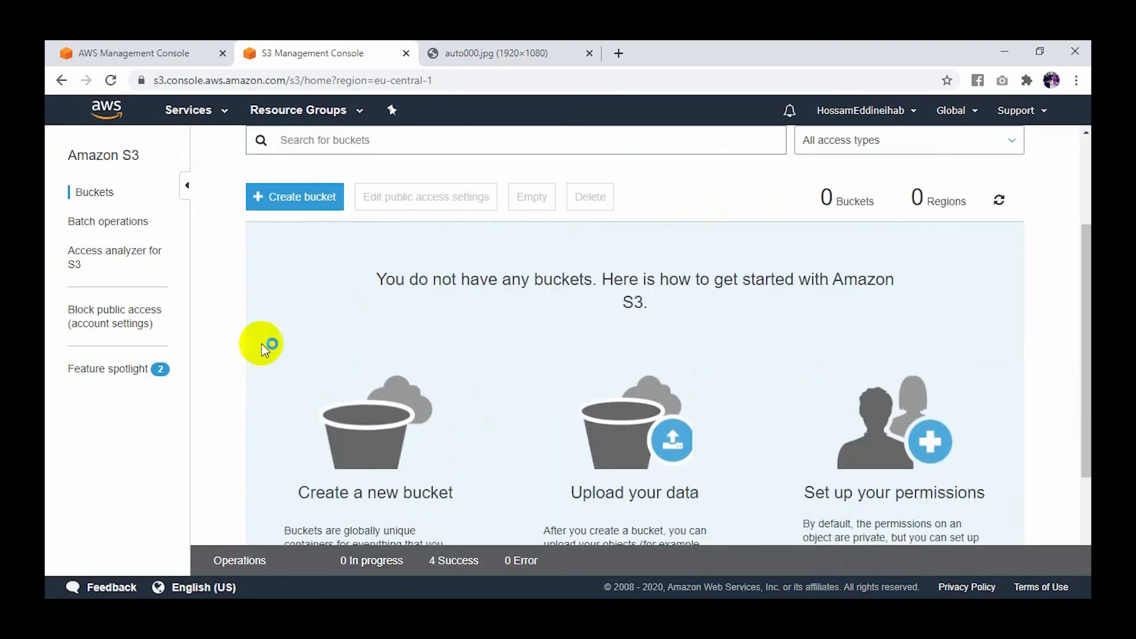